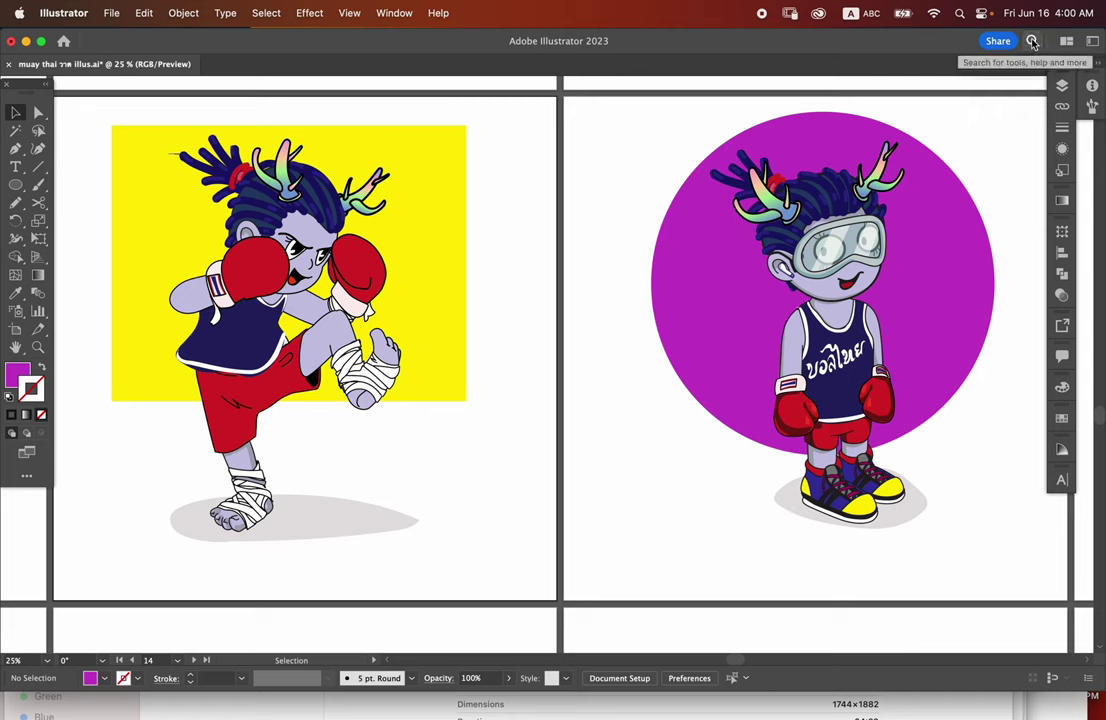
Search Illustrator's features for 'cor' and open the Generative Recolor result.
click(1033, 42)
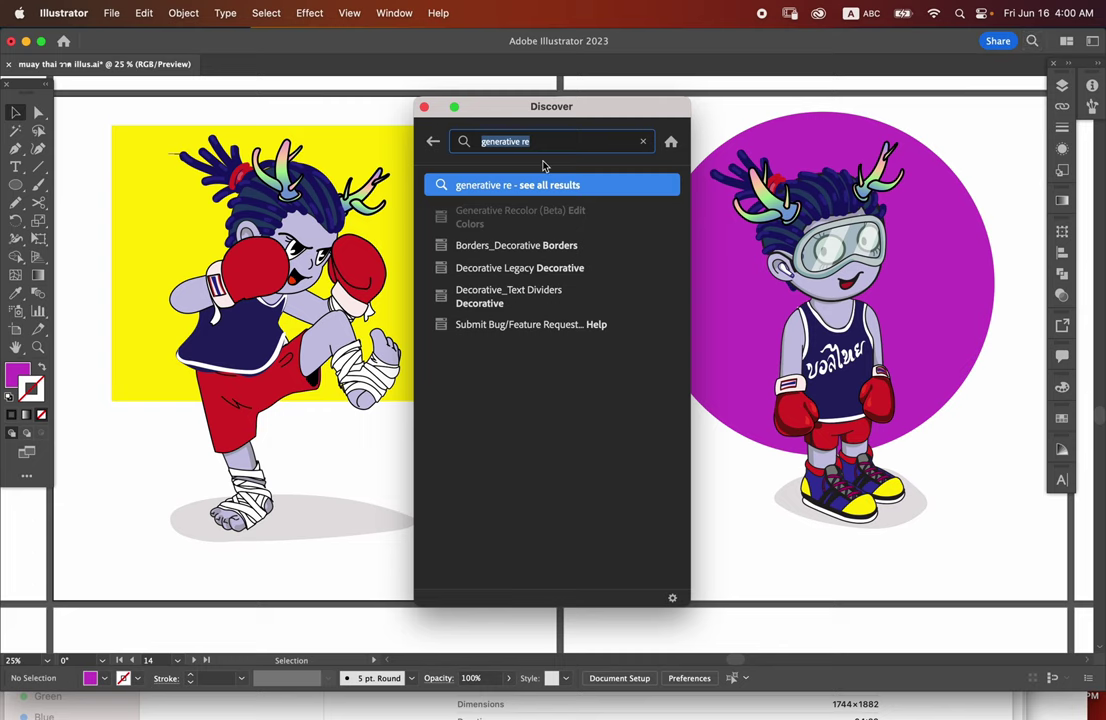
click(545, 142)
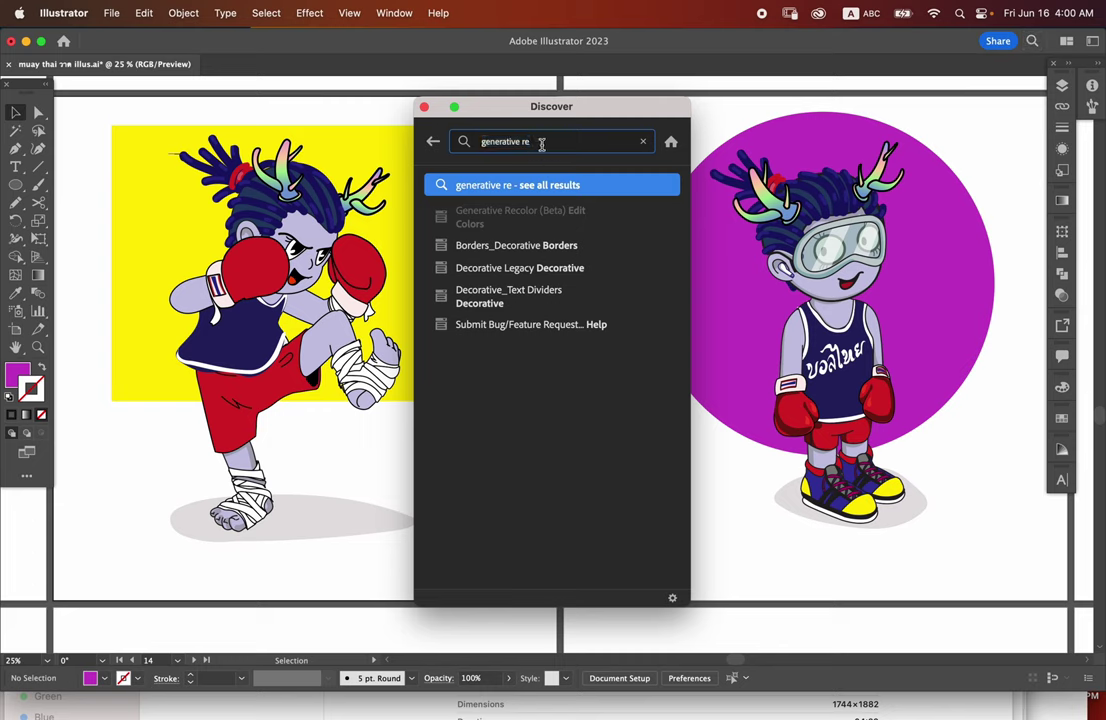
text(colo)
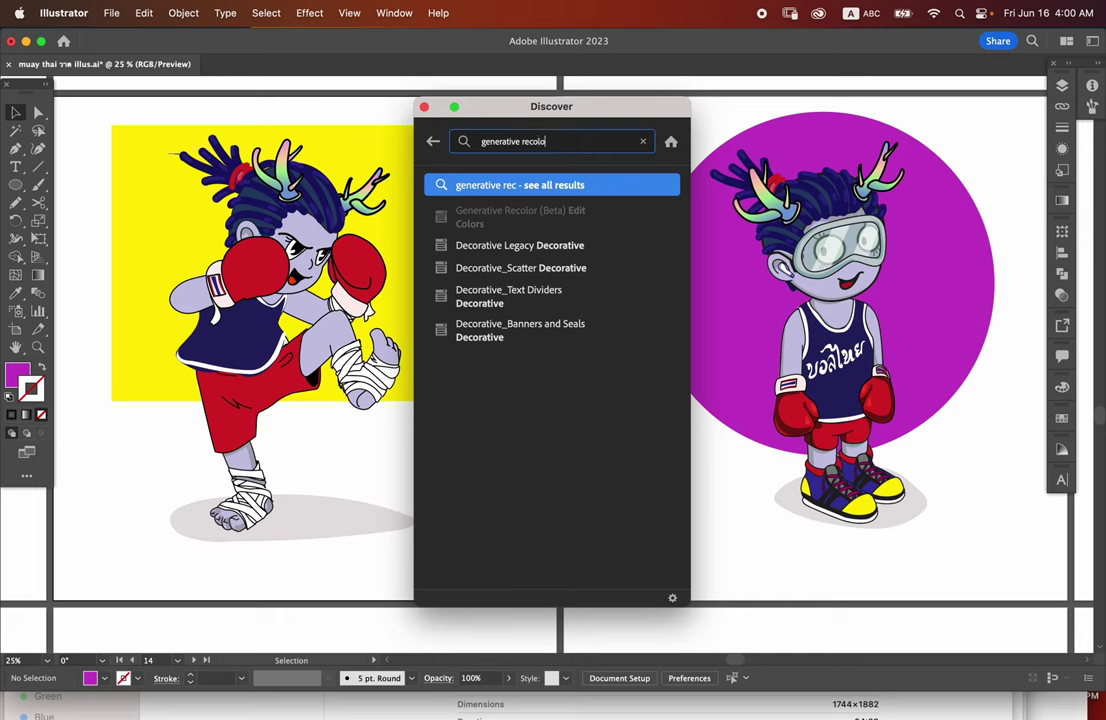
text(r)
click(470, 216)
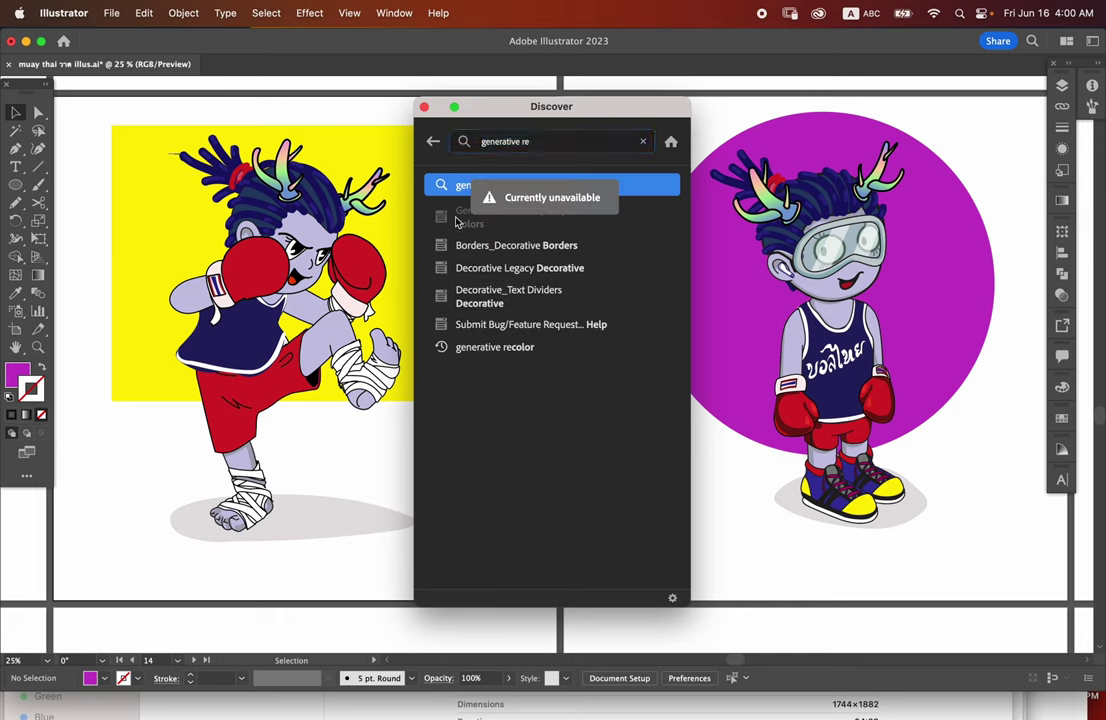
click(424, 106)
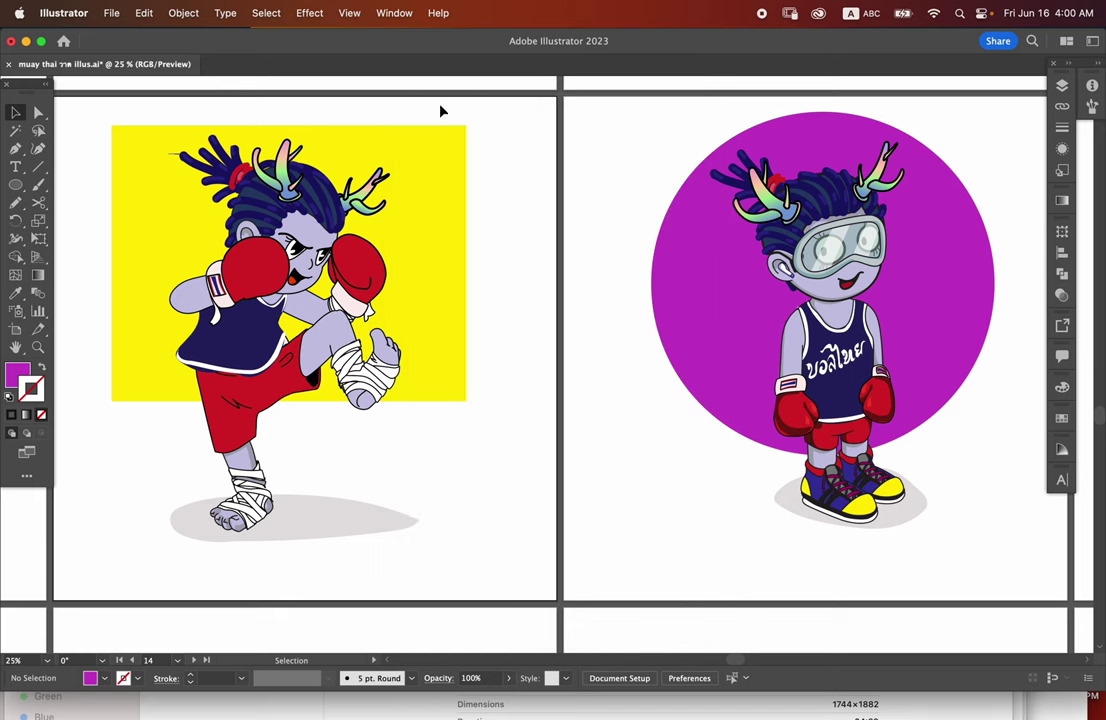
Select both boxers, start Generative Recolor (Beta), and switch to the colour-wheel Recolor view.
drag(478, 556, 172, 146)
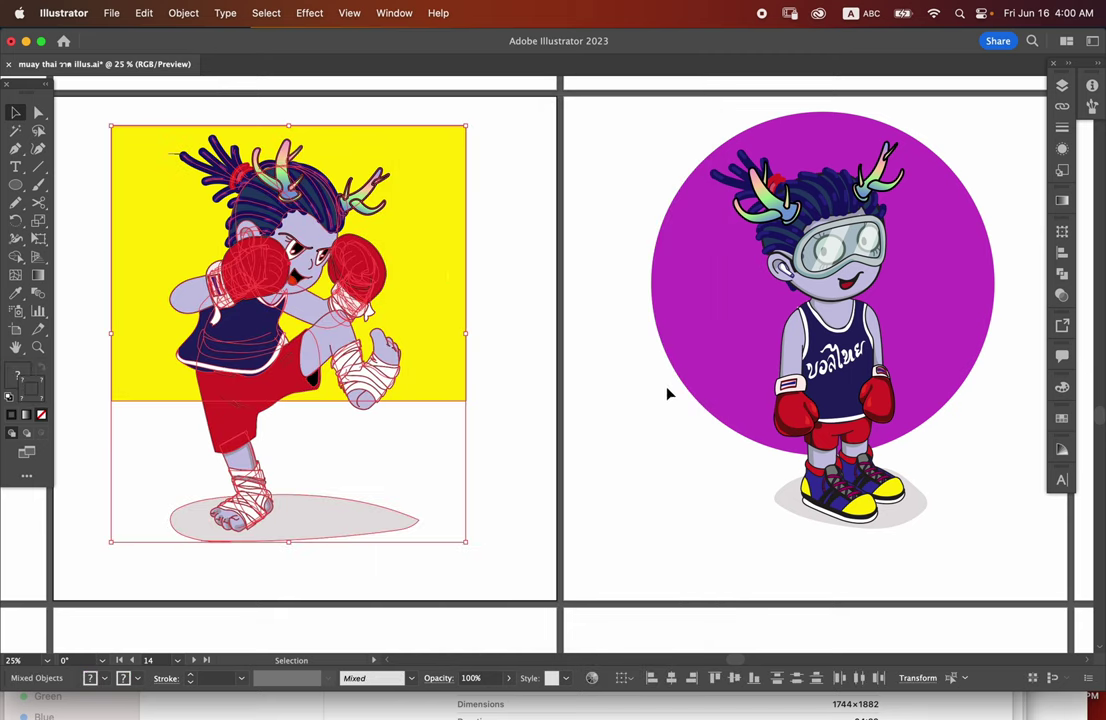
drag(617, 121, 960, 553)
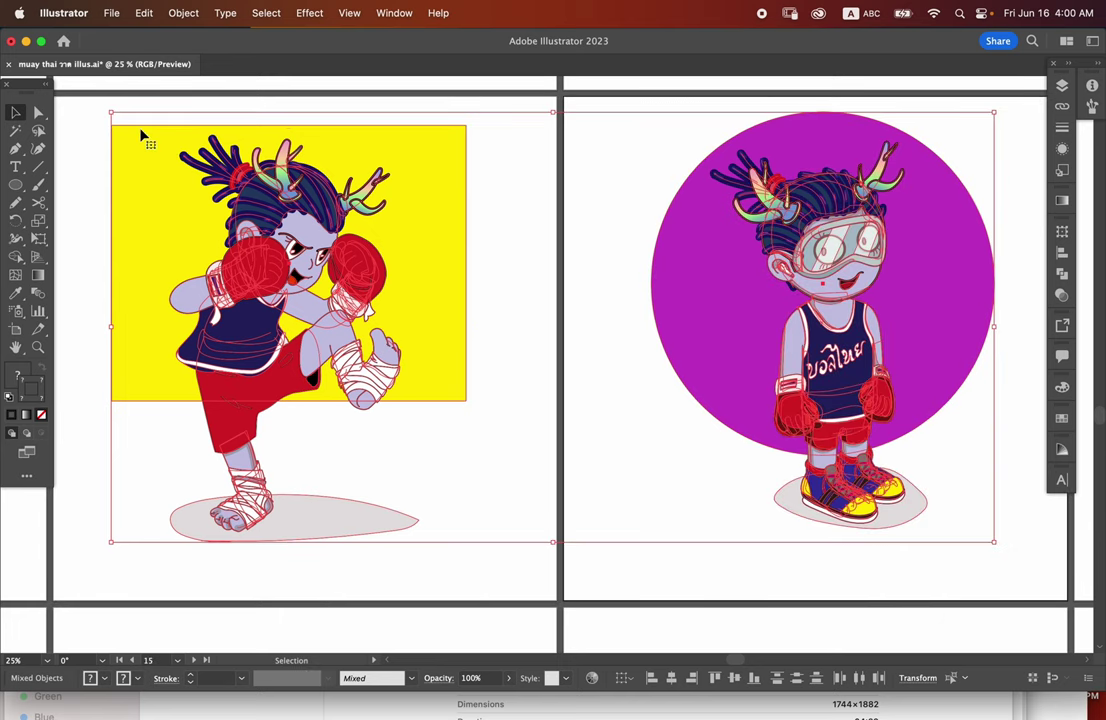
click(172, 14)
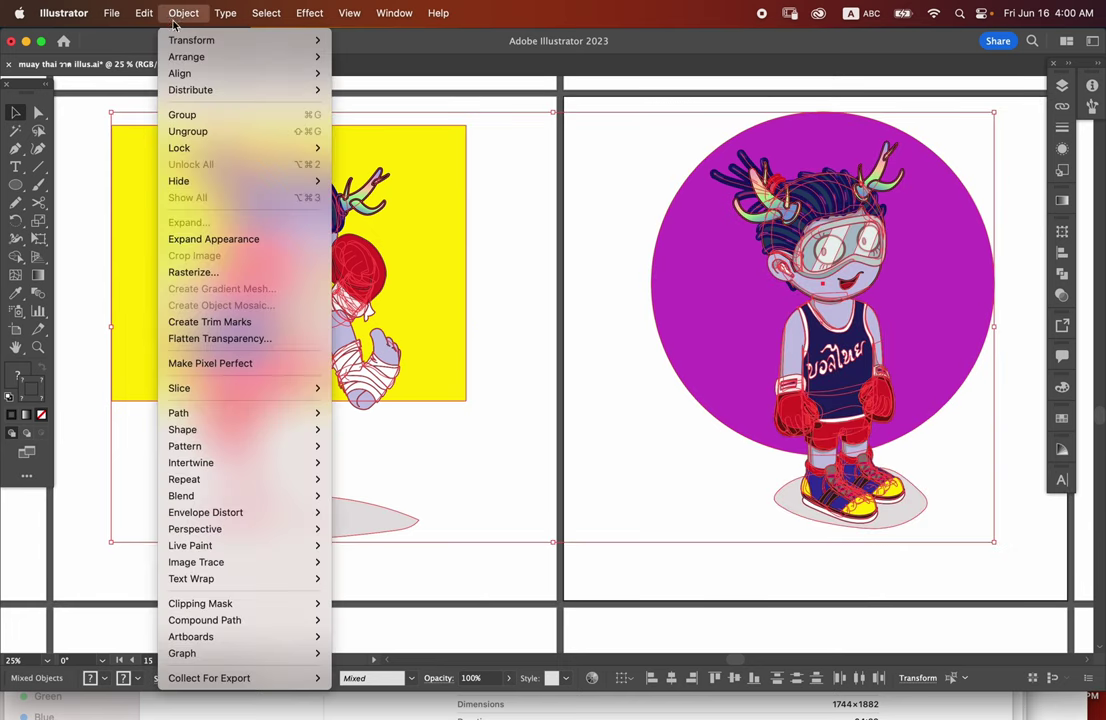
mouse_move(160, 313)
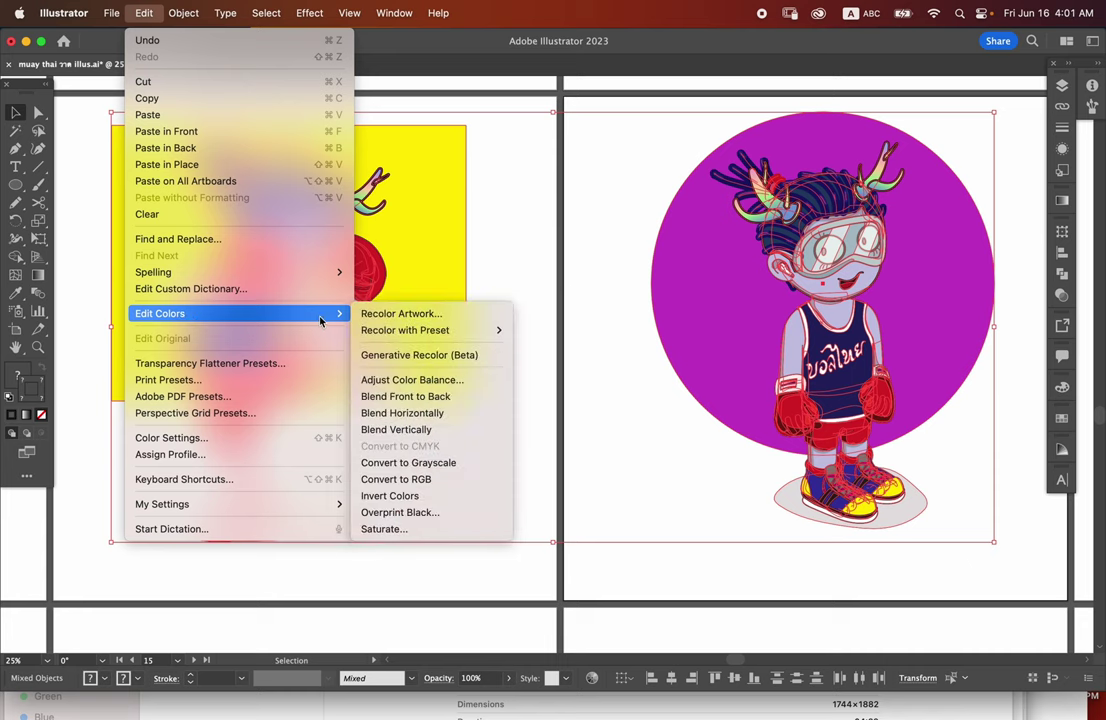
click(410, 354)
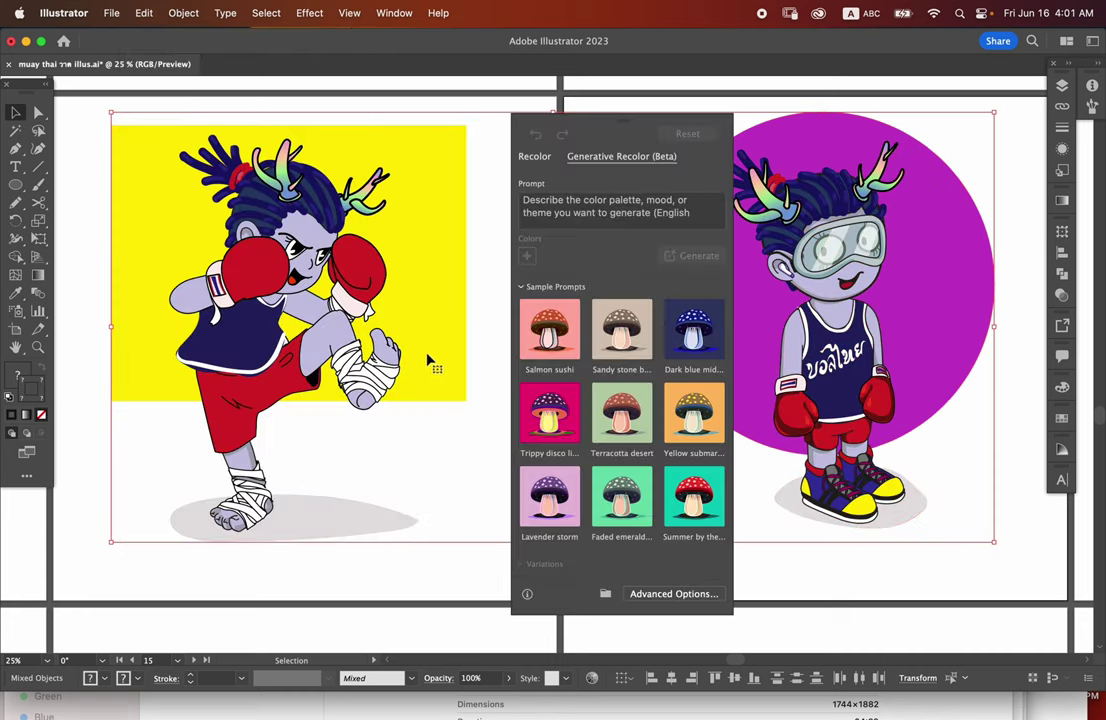
drag(626, 132, 650, 97)
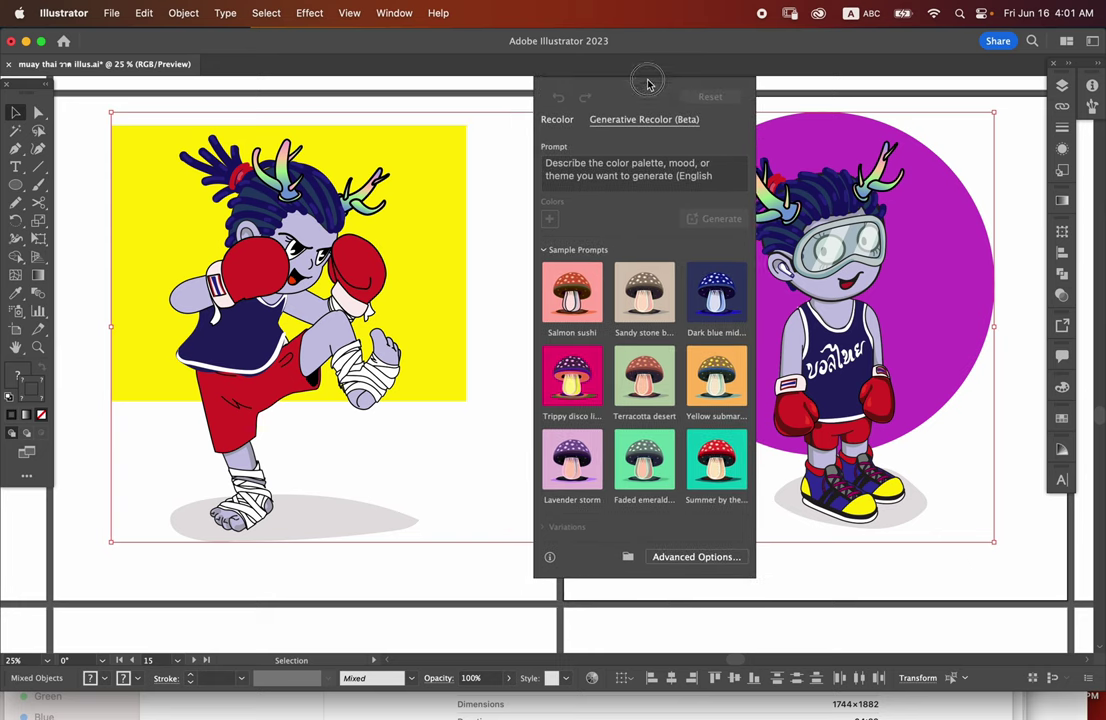
click(560, 122)
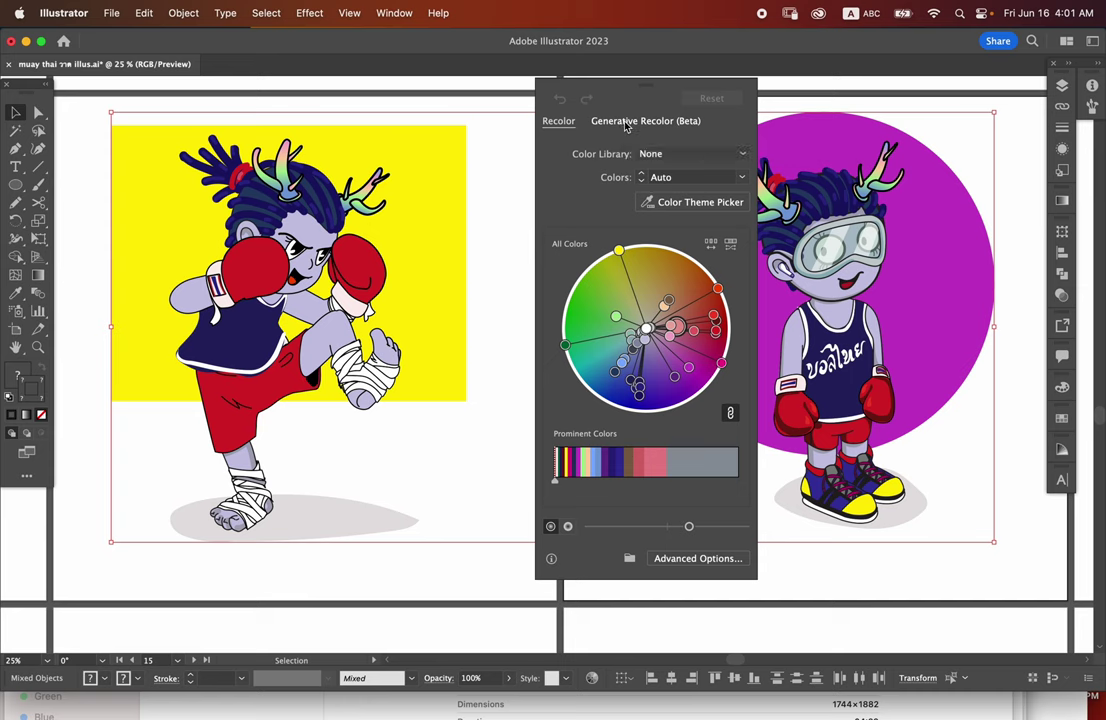
Generate Generative Recolor palettes from the 'Salmon sushi' sample prompt.
click(635, 123)
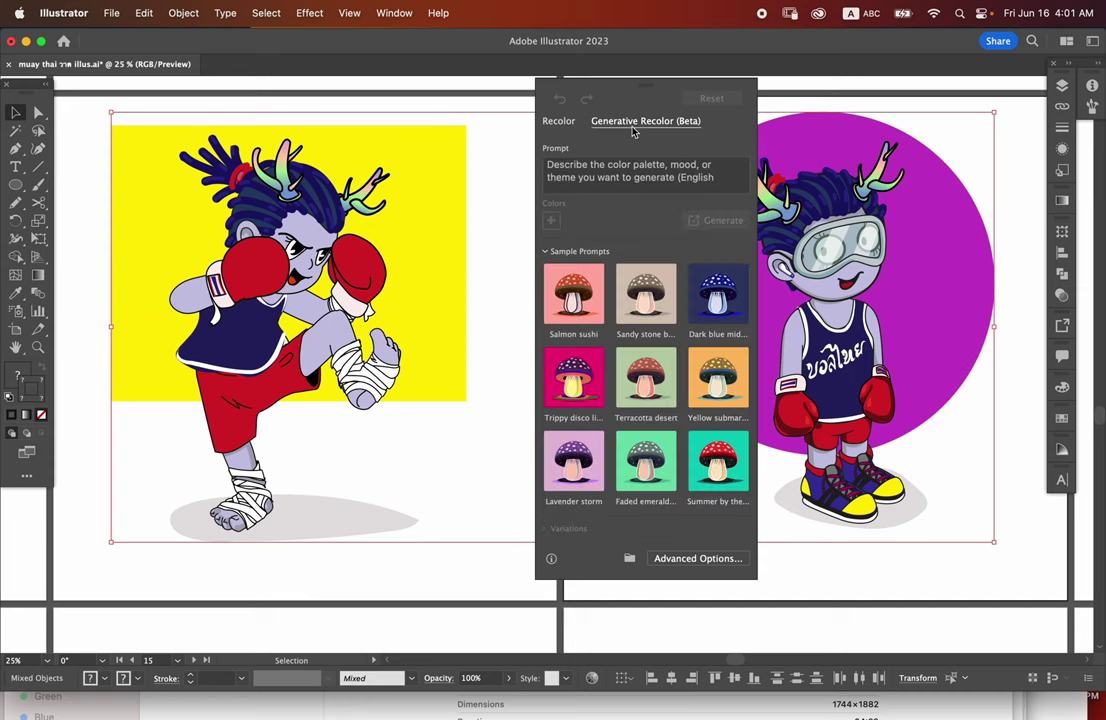
click(564, 164)
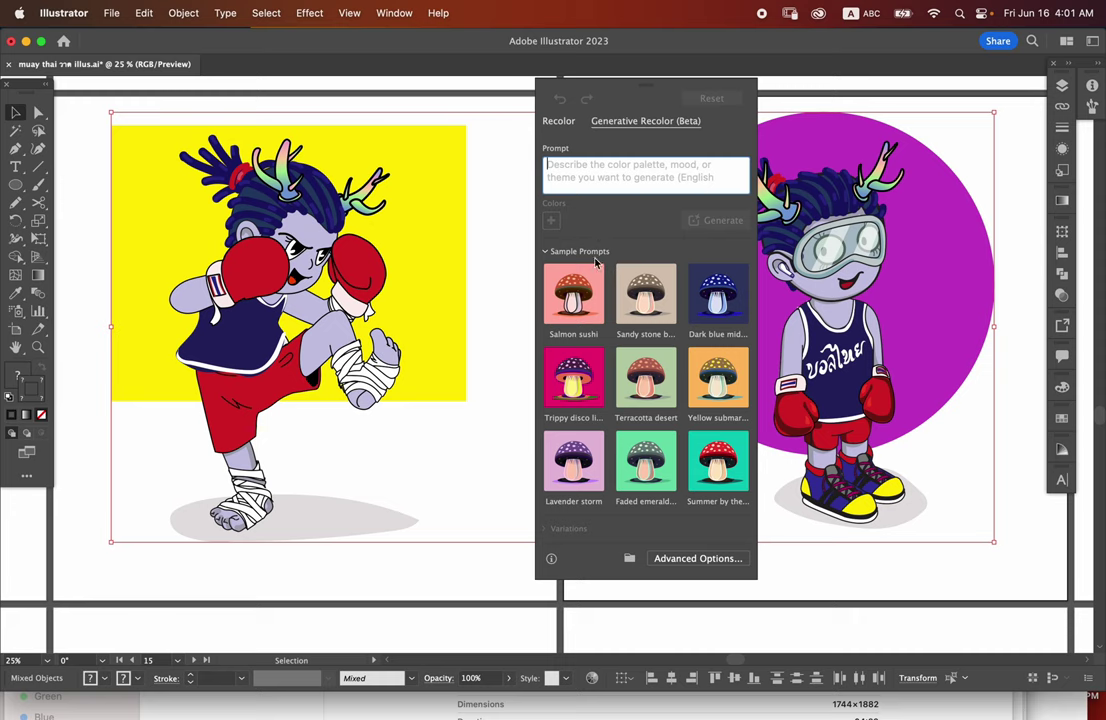
click(587, 296)
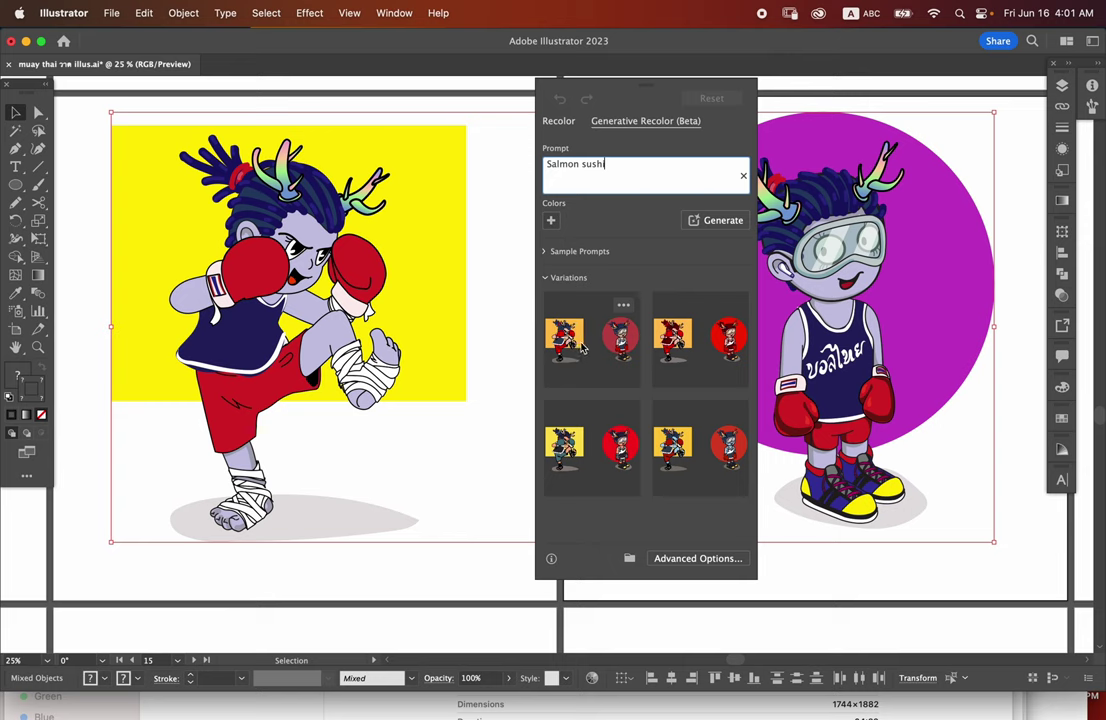
Try the four Salmon sushi variations and keep the fourth, with blue skin.
click(571, 340)
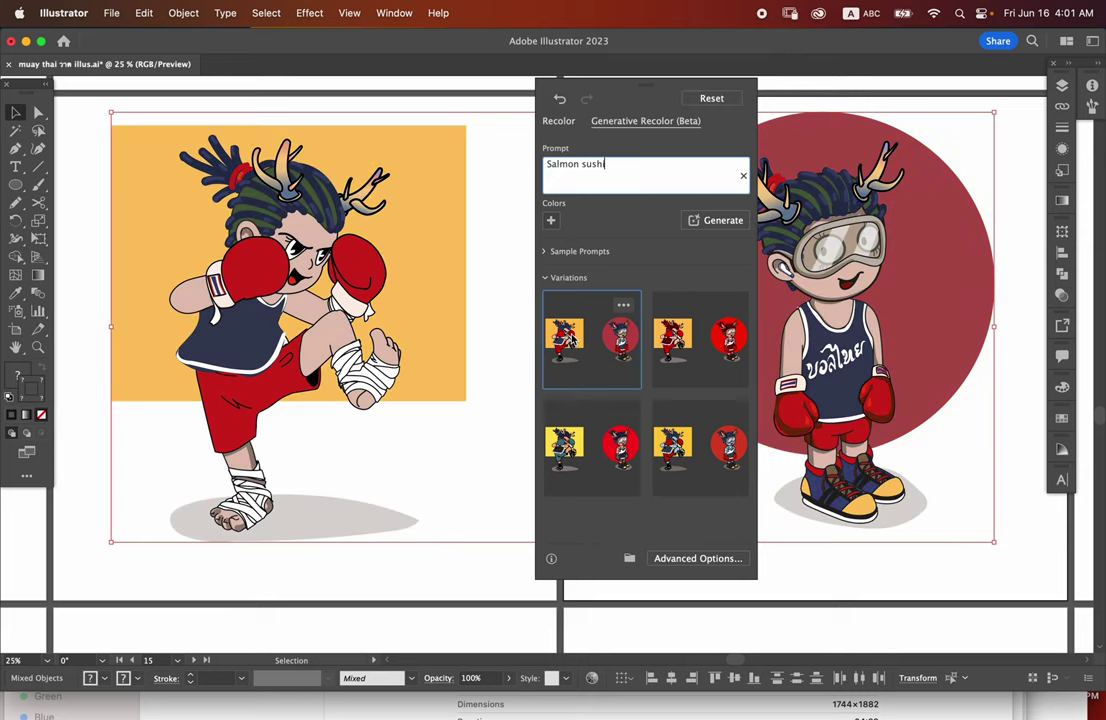
click(700, 340)
click(597, 455)
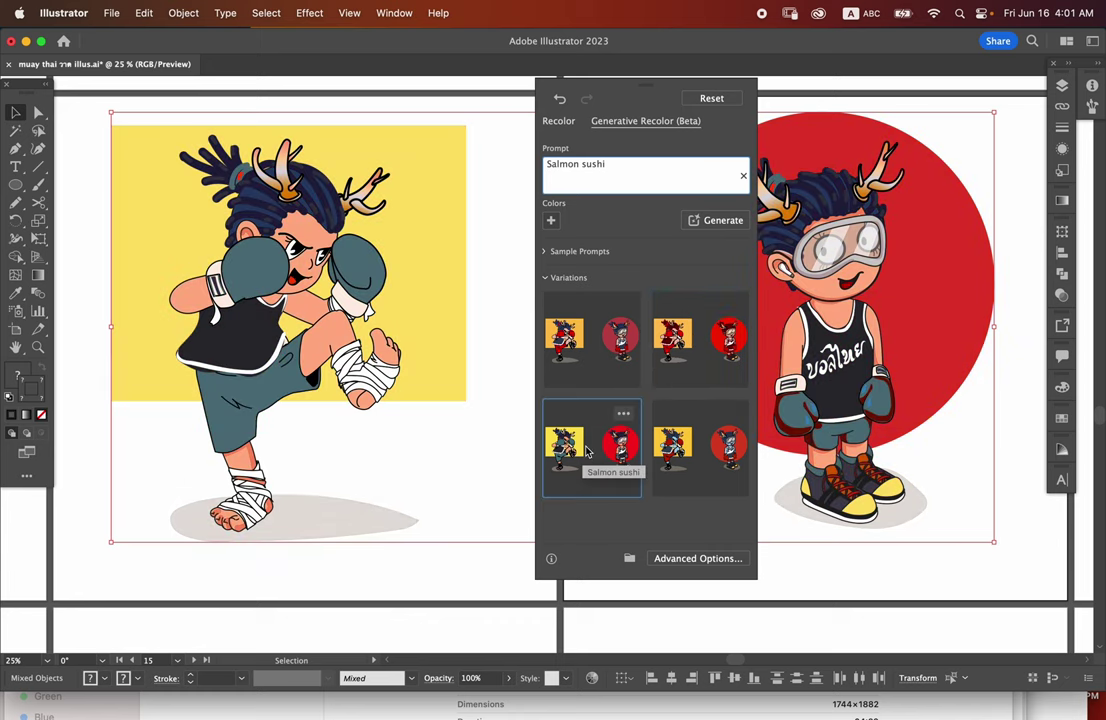
click(690, 448)
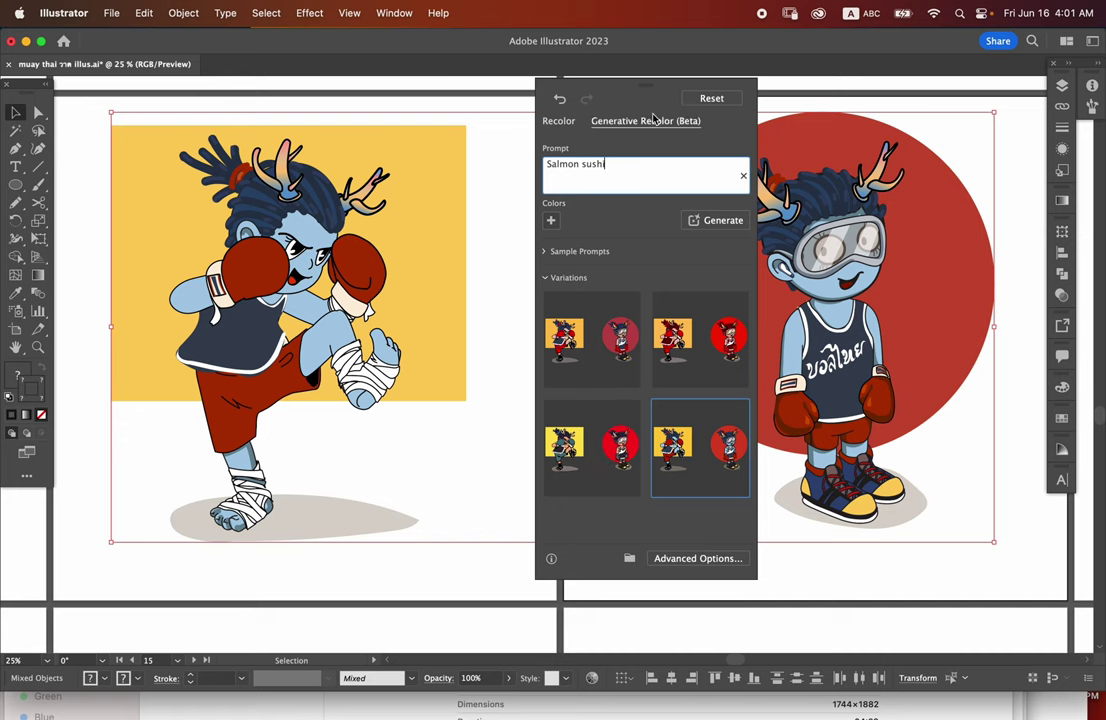
drag(641, 91, 563, 90)
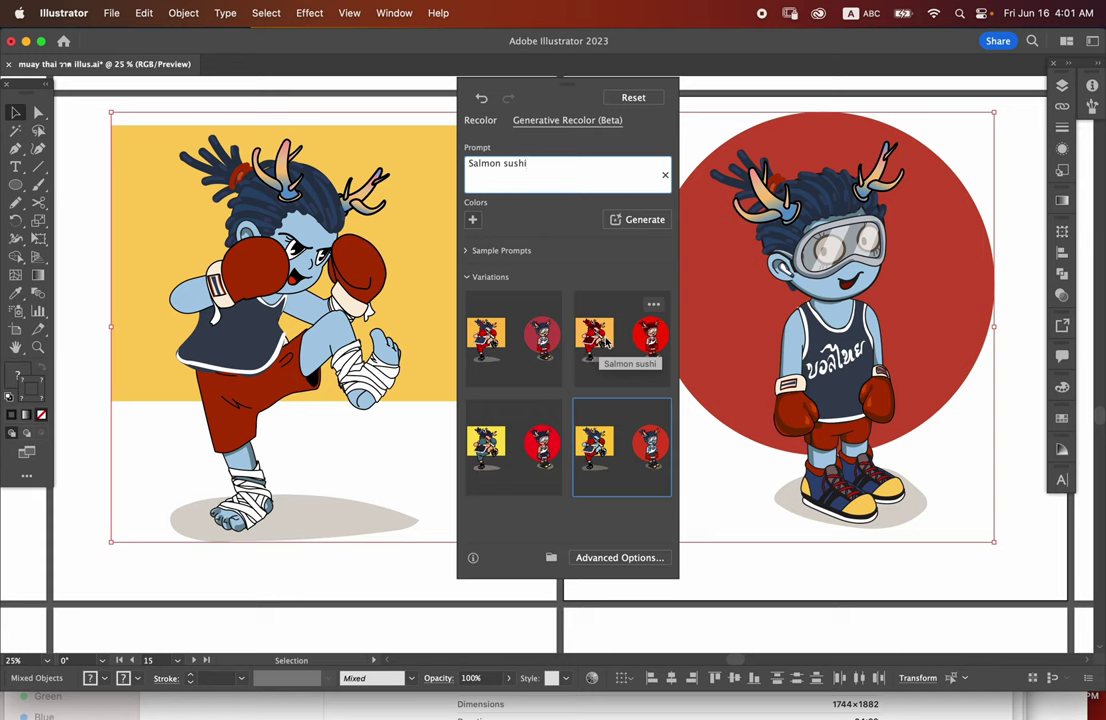
click(470, 250)
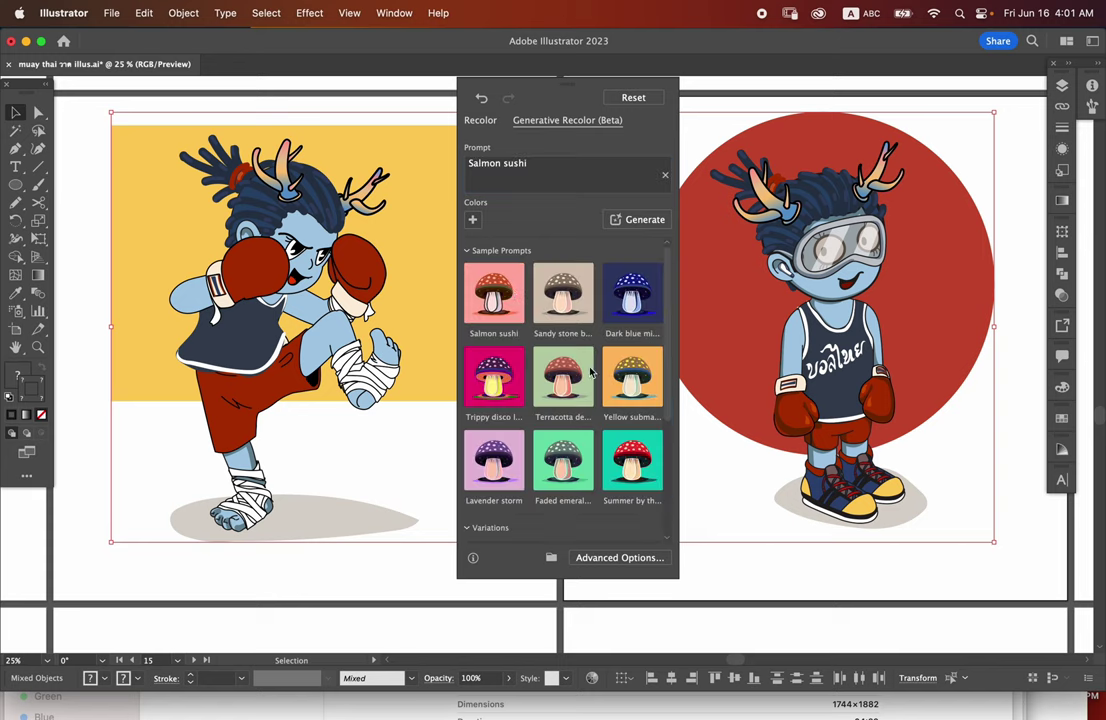
Generate 'Sandy stone beach' variations and try the green-grey and yellow-purple ones.
click(562, 314)
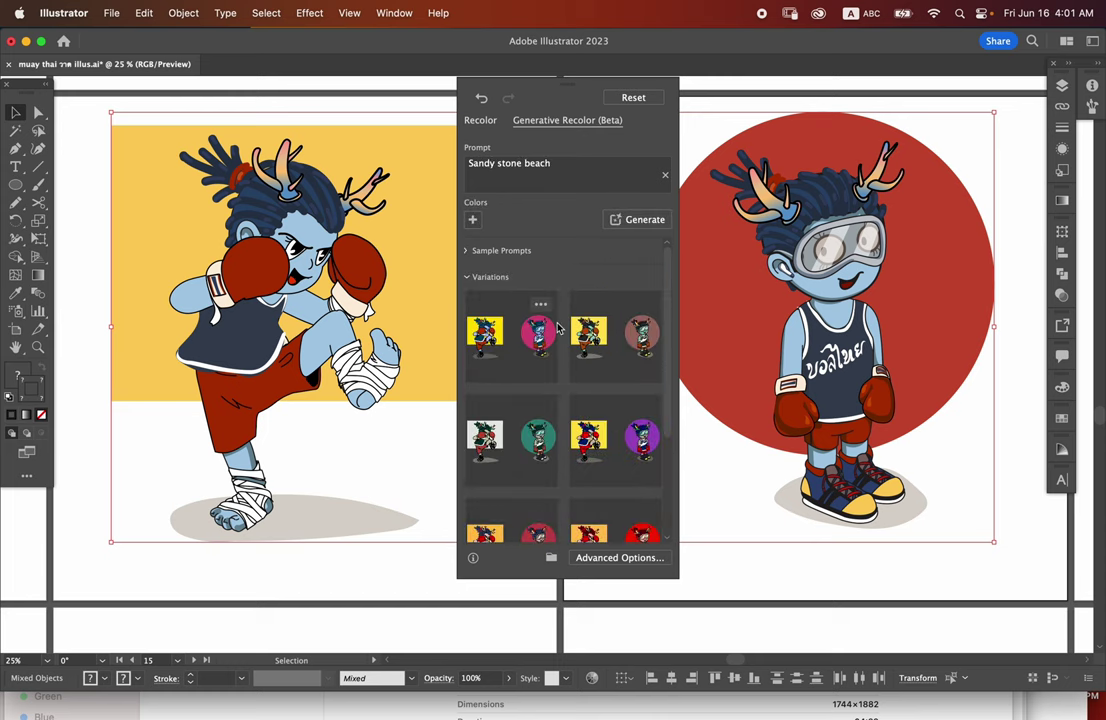
click(510, 345)
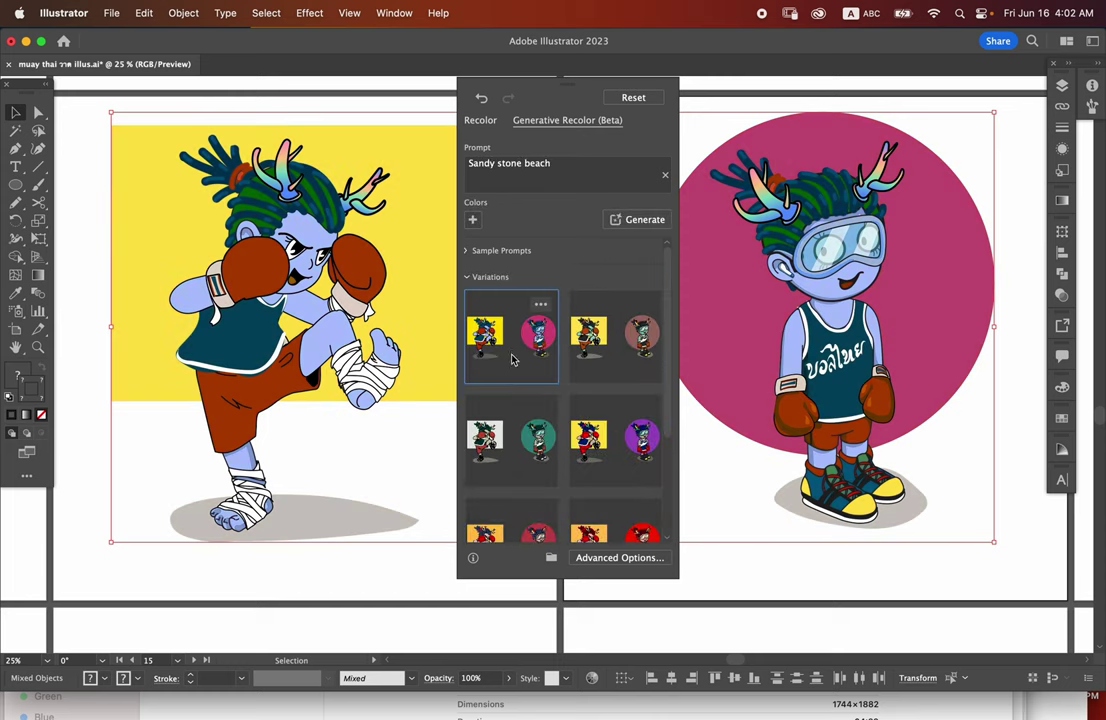
click(505, 428)
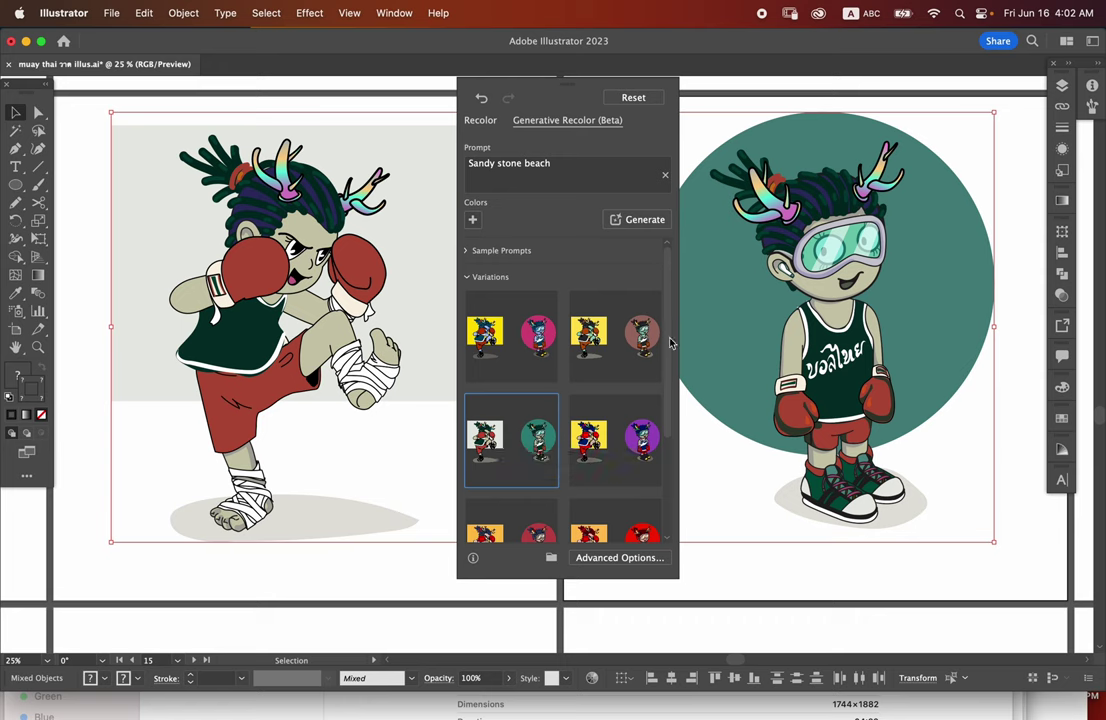
drag(667, 343, 665, 408)
scroll(666, 408, up, 2)
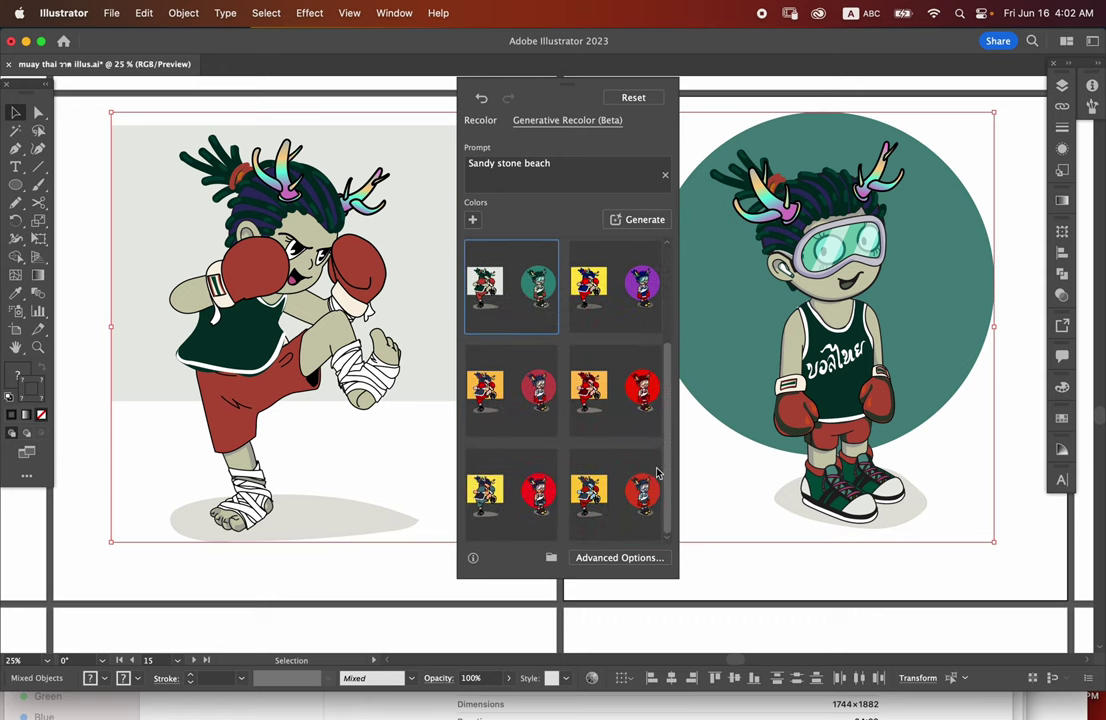
click(618, 314)
scroll(617, 316, up, 3)
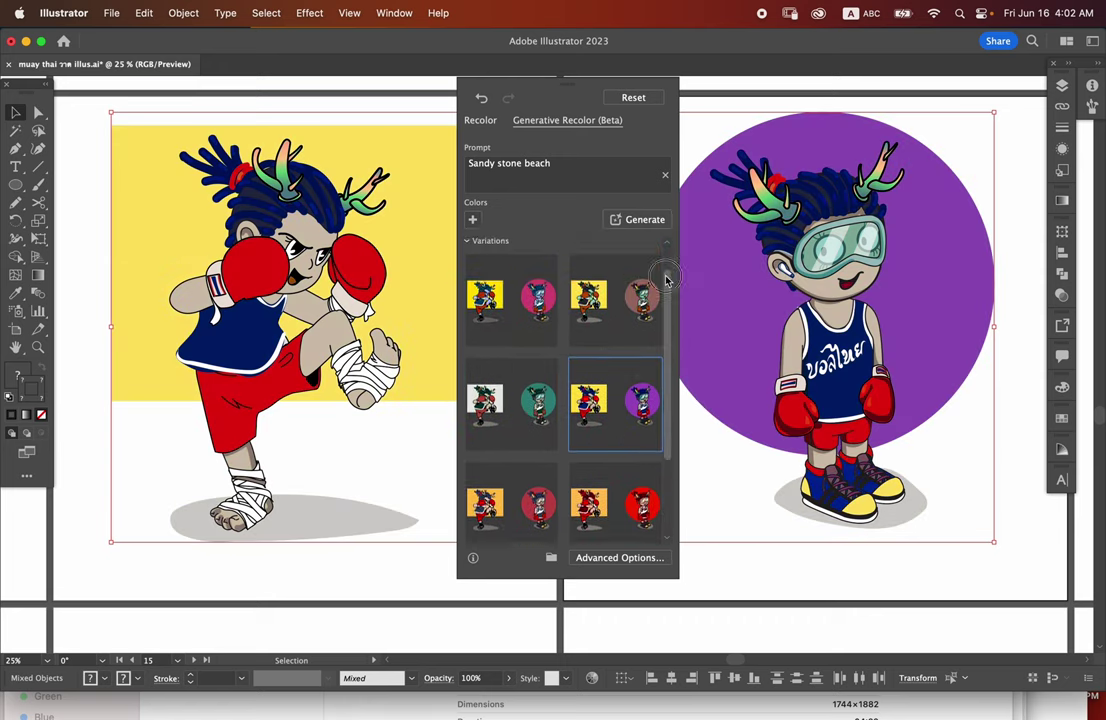
Expand the sample prompts and scroll the panel down to Variations and back.
click(468, 251)
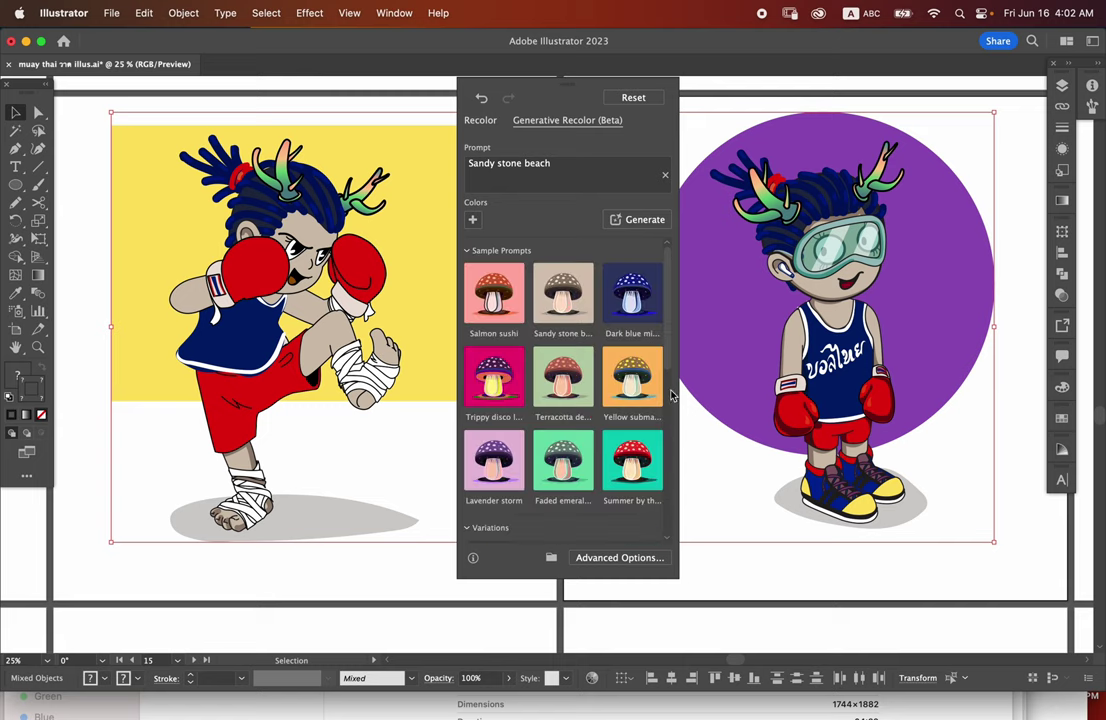
mouse_move(672, 395)
mouse_down()
mouse_move(667, 434)
mouse_move(672, 341)
mouse_move(660, 505)
mouse_up()
drag(662, 390, 667, 217)
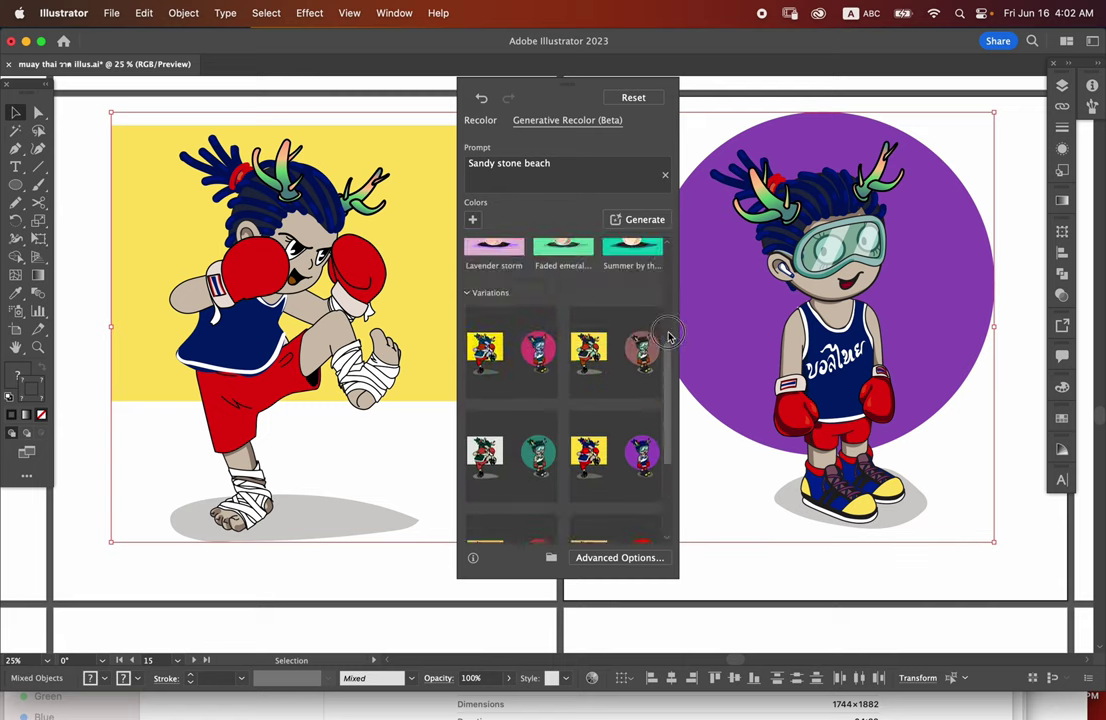
Add red as a guiding colour and regenerate the Sandy stone beach variations.
click(472, 220)
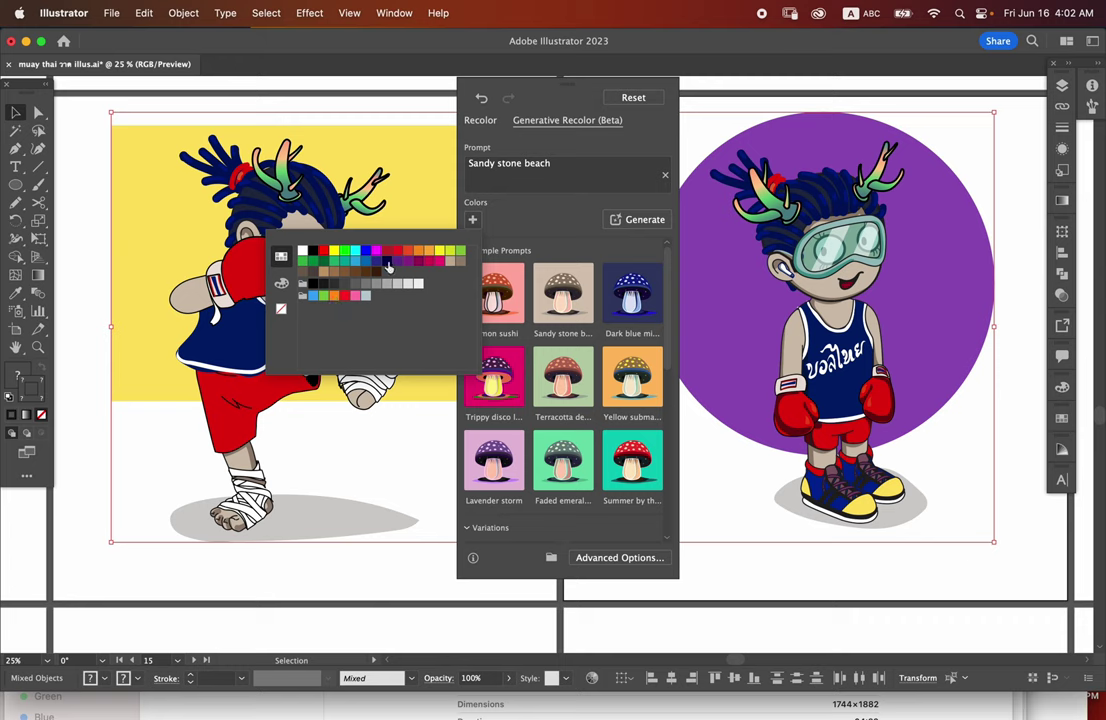
click(387, 252)
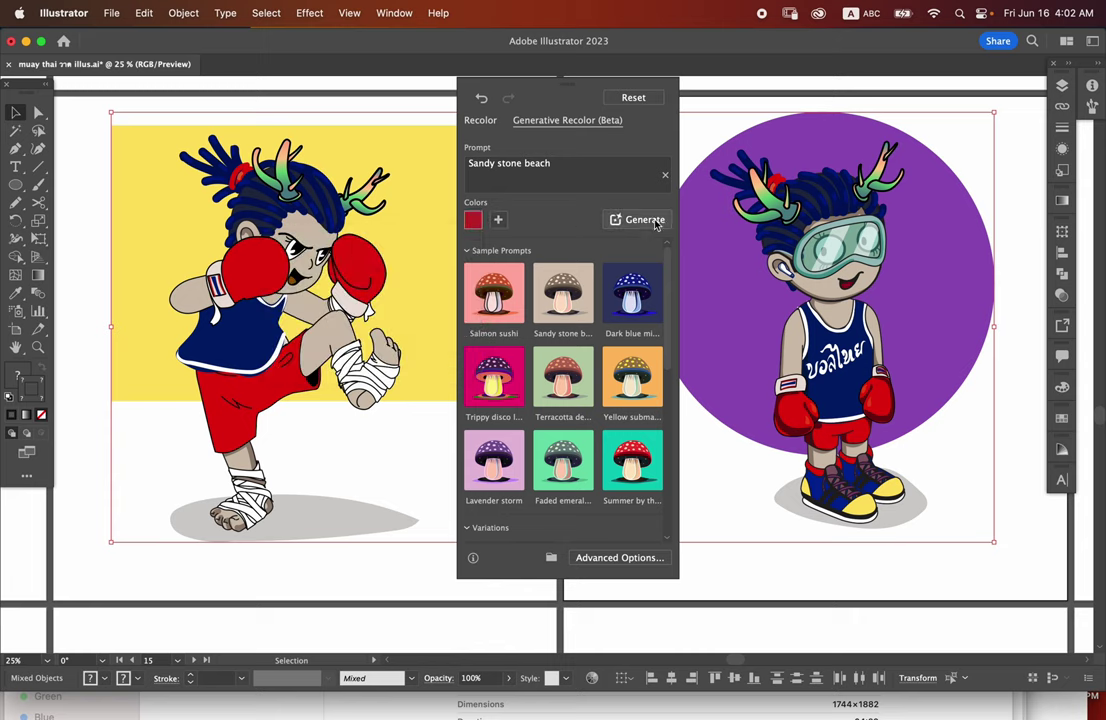
click(645, 221)
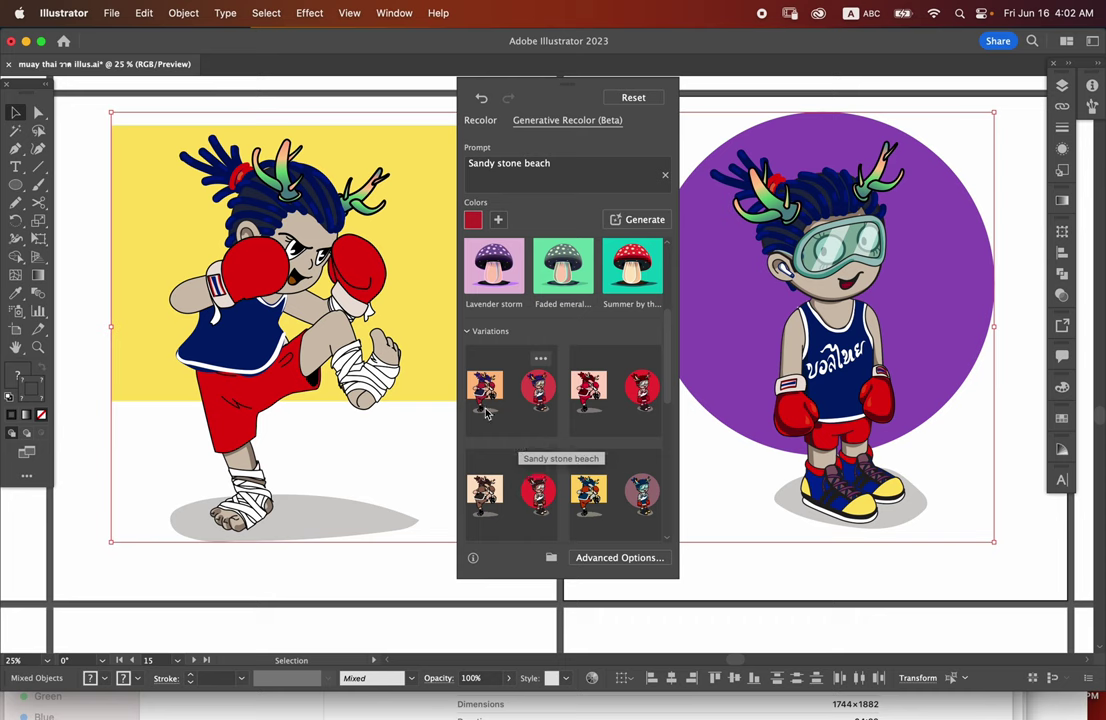
Apply the brown-toned variation and bring up the colour-saving options, set to Save All Colors.
click(497, 400)
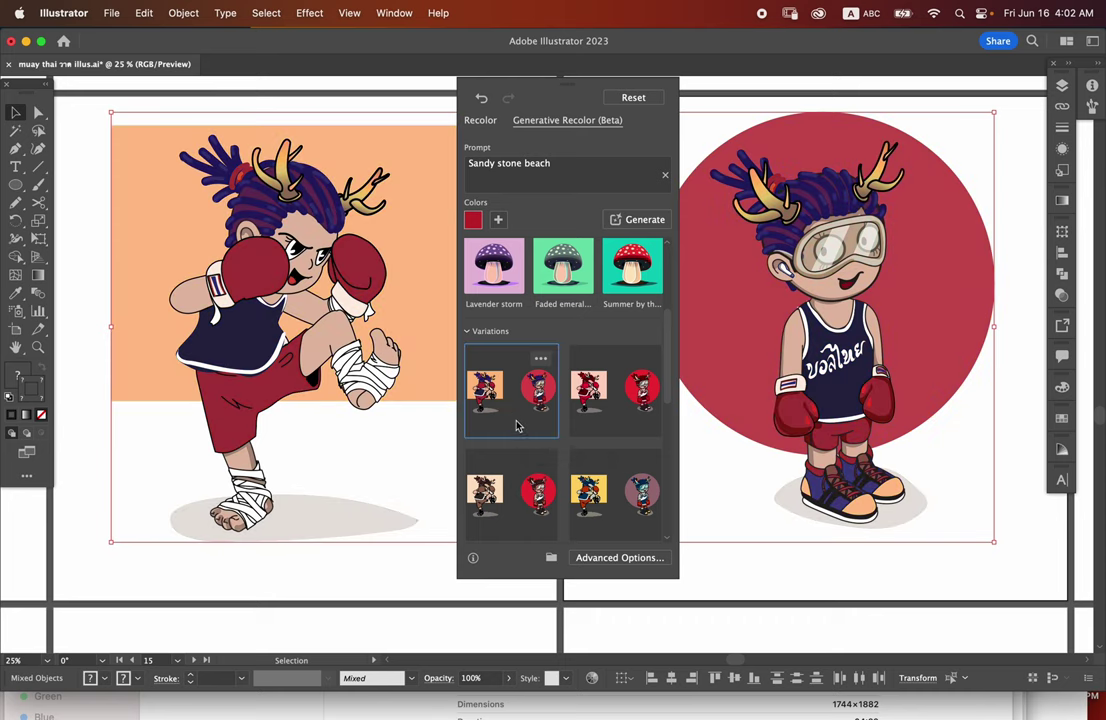
click(630, 418)
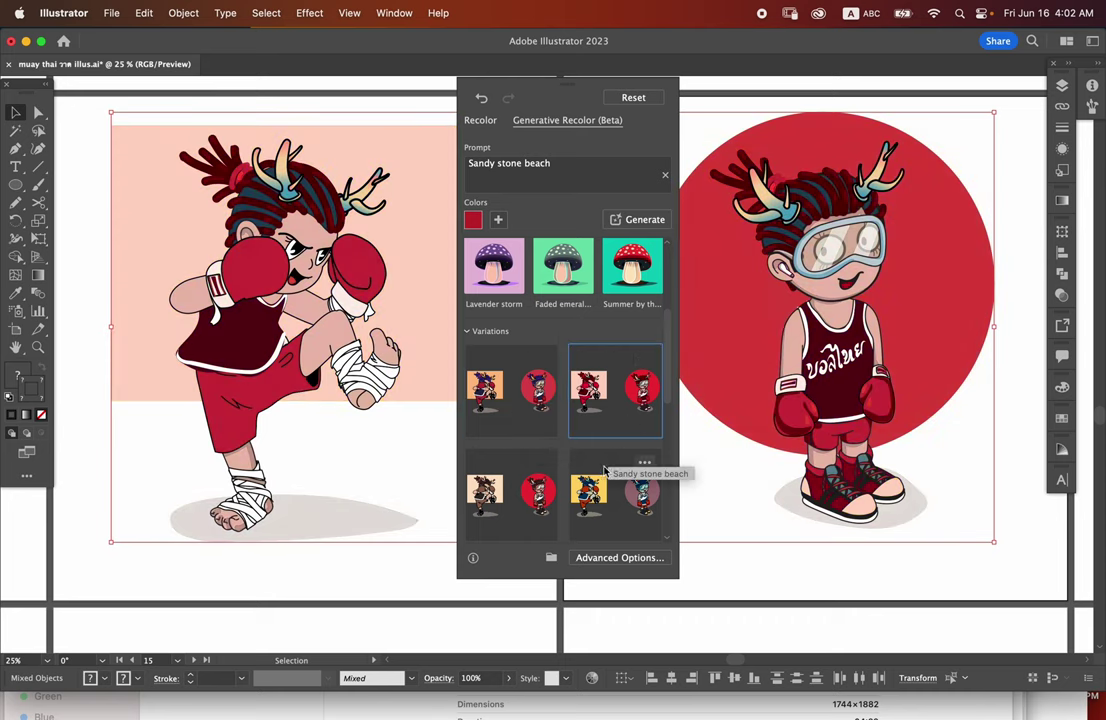
click(604, 485)
click(506, 507)
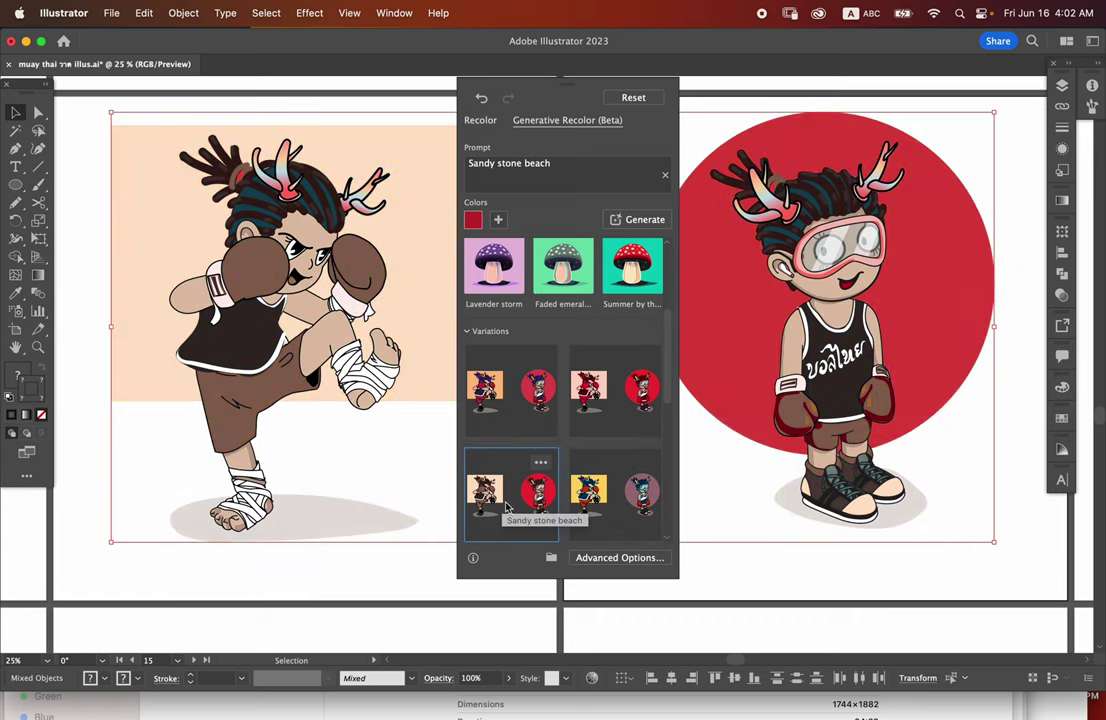
scroll(667, 412, down, 5)
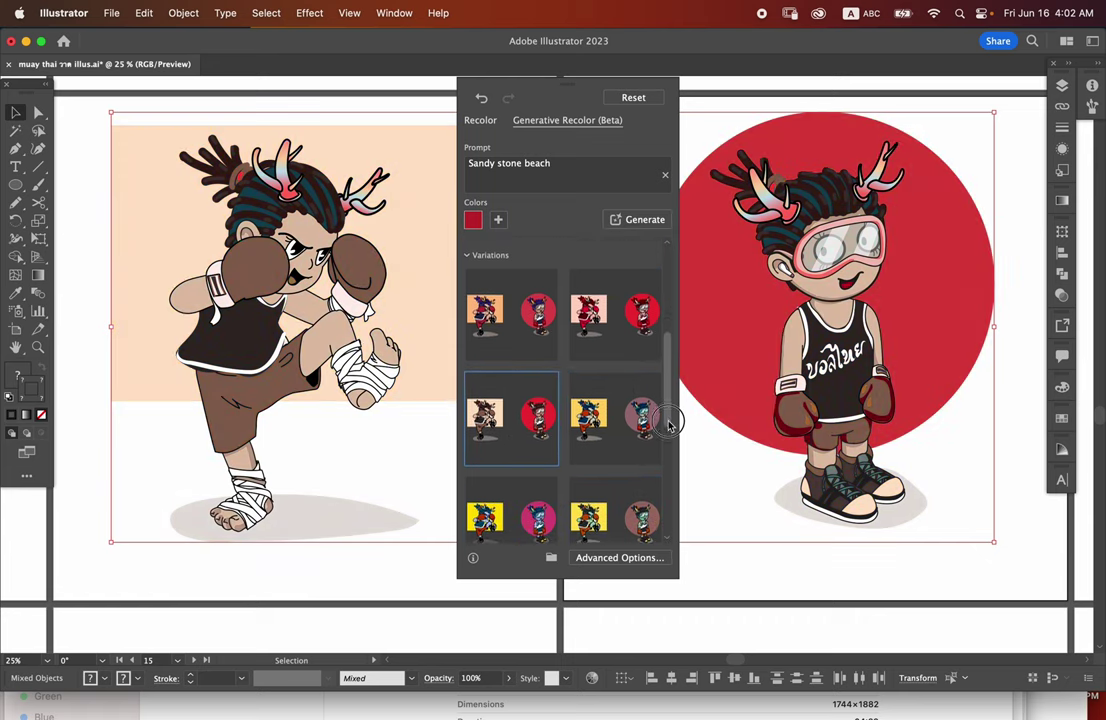
drag(669, 430, 660, 484)
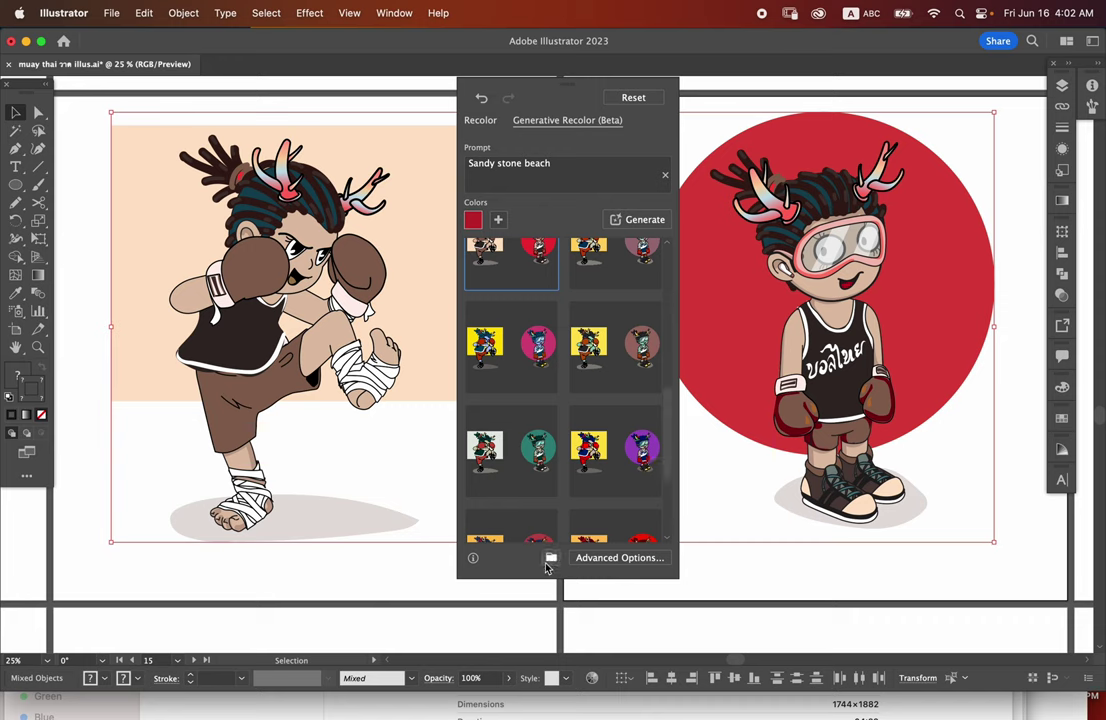
click(549, 560)
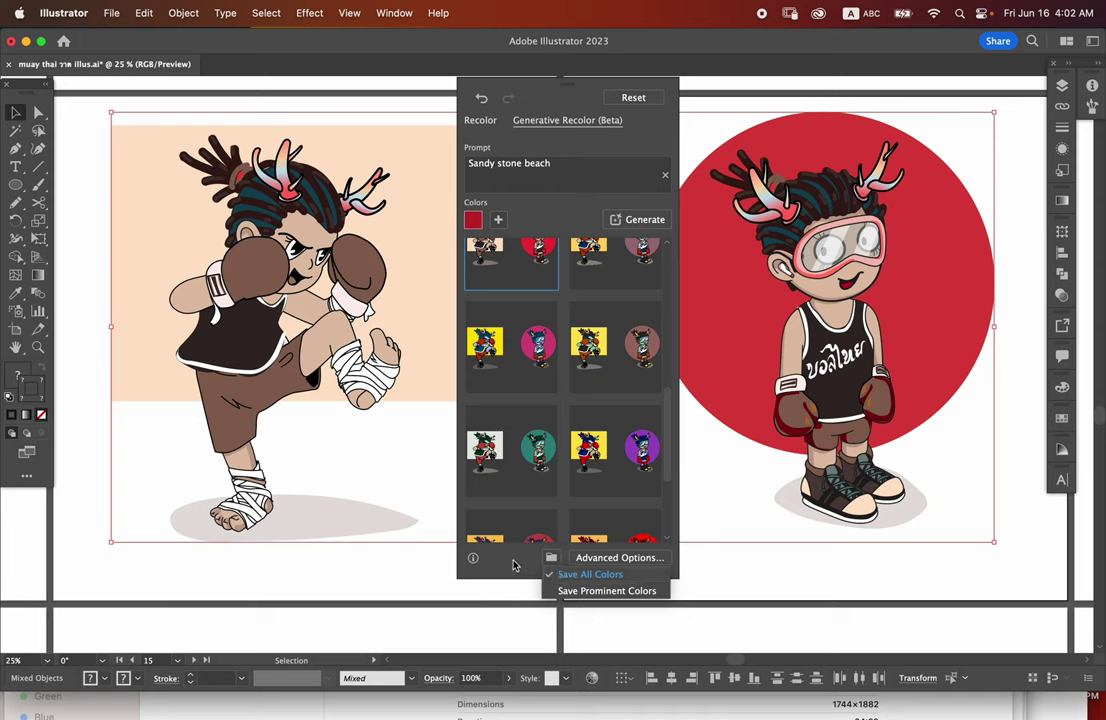
Open the full Recolor Artwork dialog from Advanced Options.
click(590, 560)
click(622, 558)
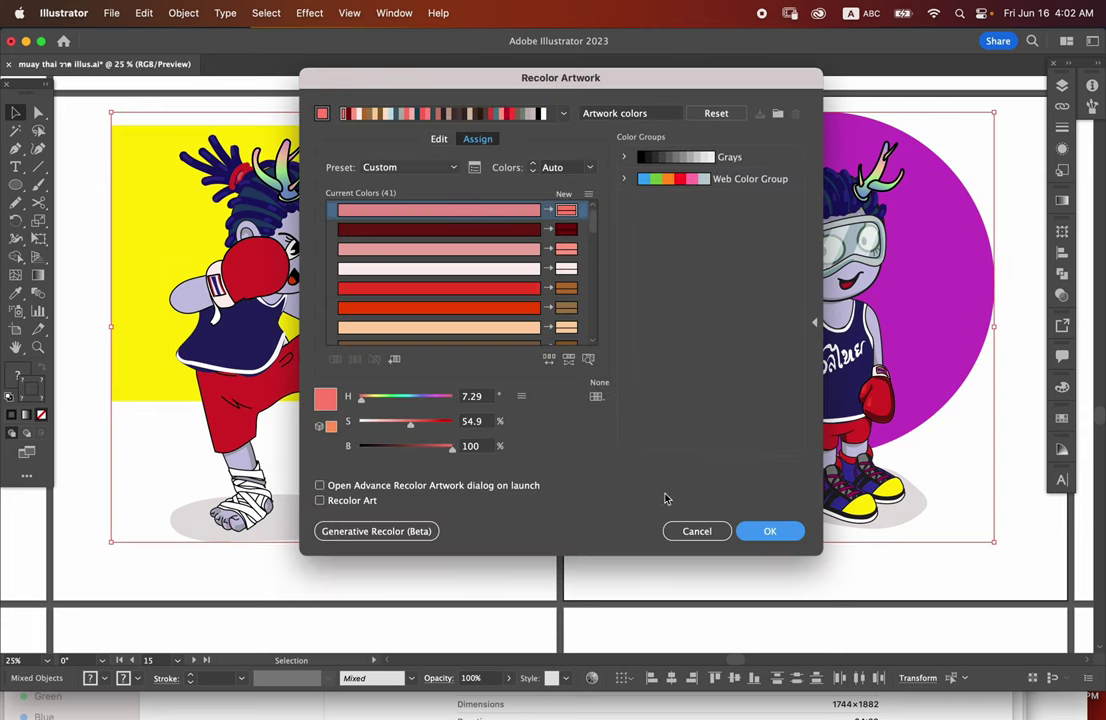
mouse_move(557, 80)
mouse_down()
mouse_move(576, 78)
mouse_move(603, 350)
mouse_move(599, 118)
mouse_move(725, 96)
mouse_up()
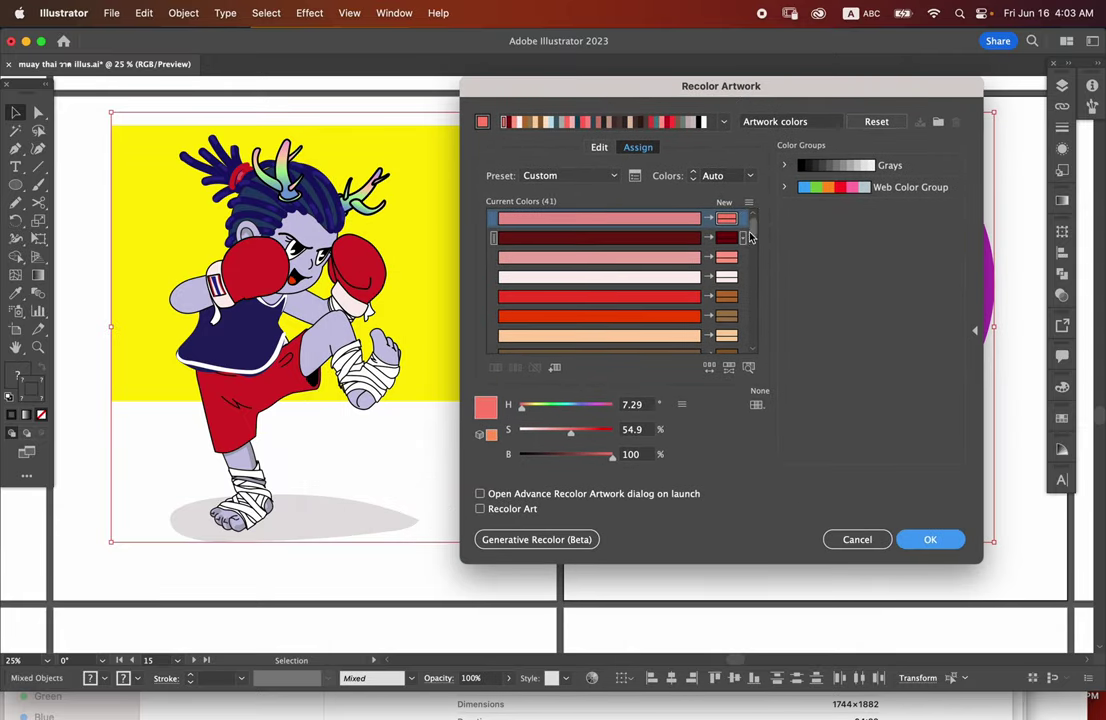
scroll(756, 237, down, 1)
scroll(756, 237, down, 5)
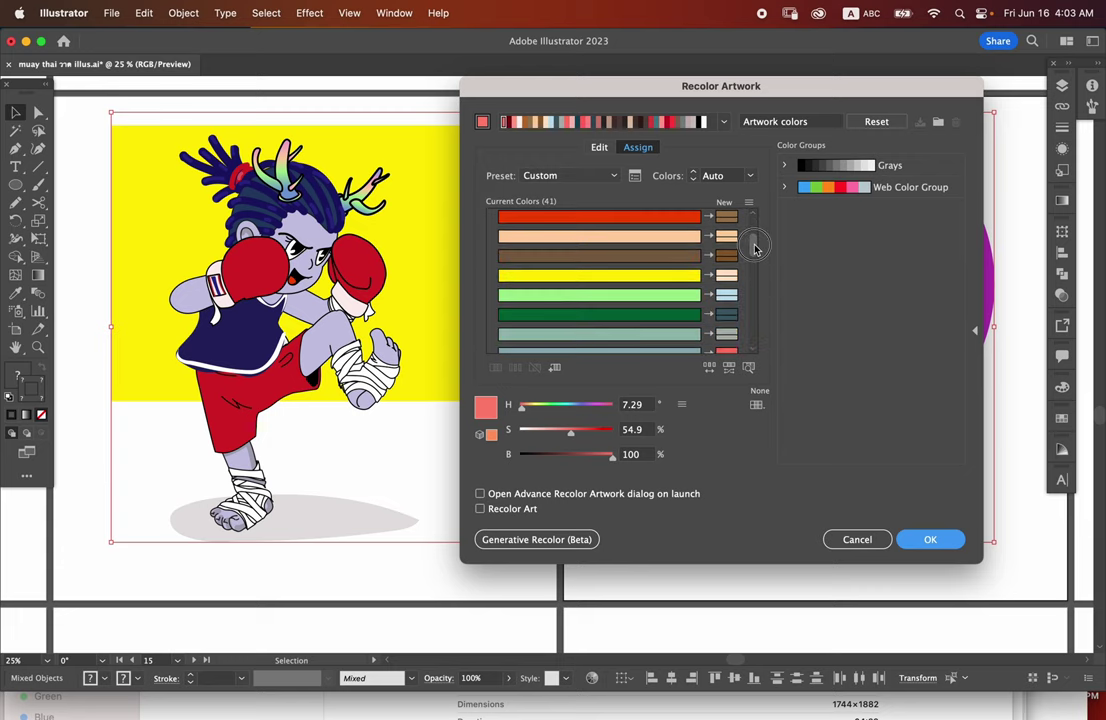
Change yellow's new colour to pale blue (H 201) and the first pink's to cyan (H 183).
click(622, 277)
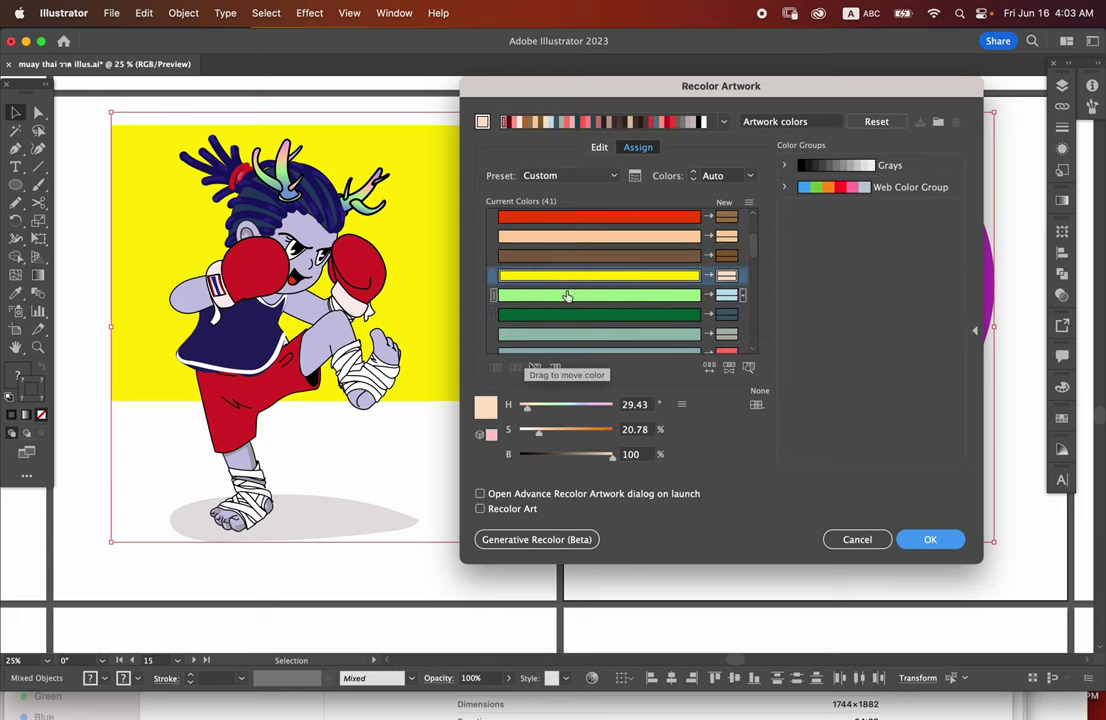
drag(535, 410, 571, 410)
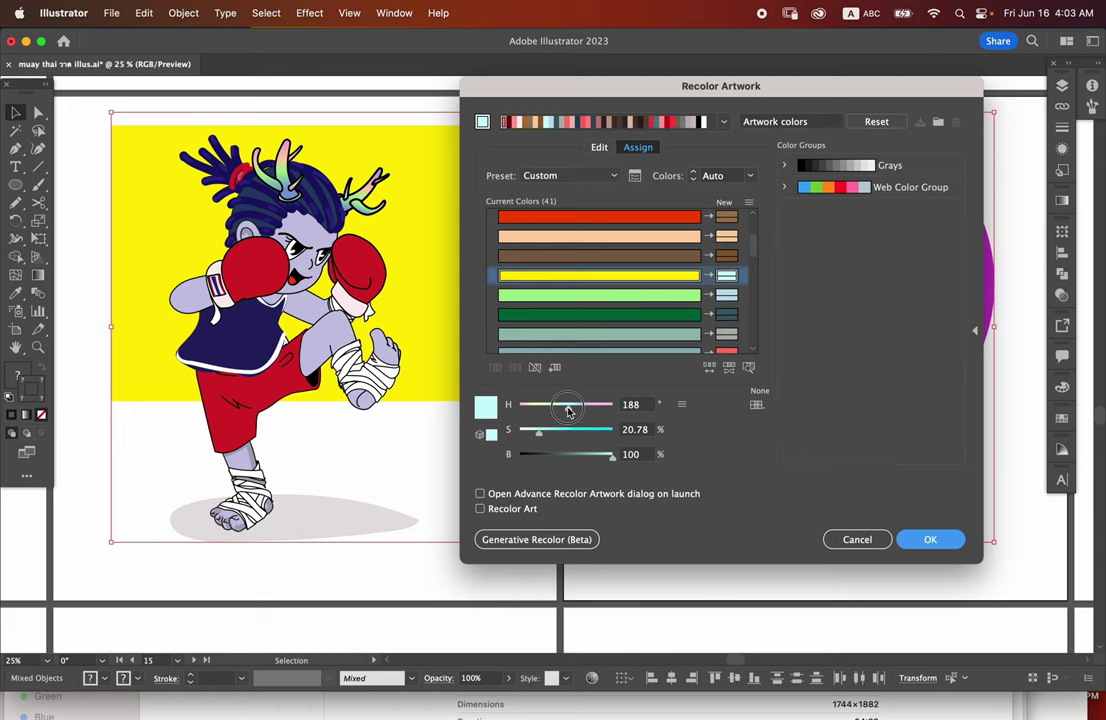
mouse_move(621, 88)
mouse_down()
mouse_move(383, 97)
mouse_move(683, 104)
mouse_up()
drag(817, 271, 815, 222)
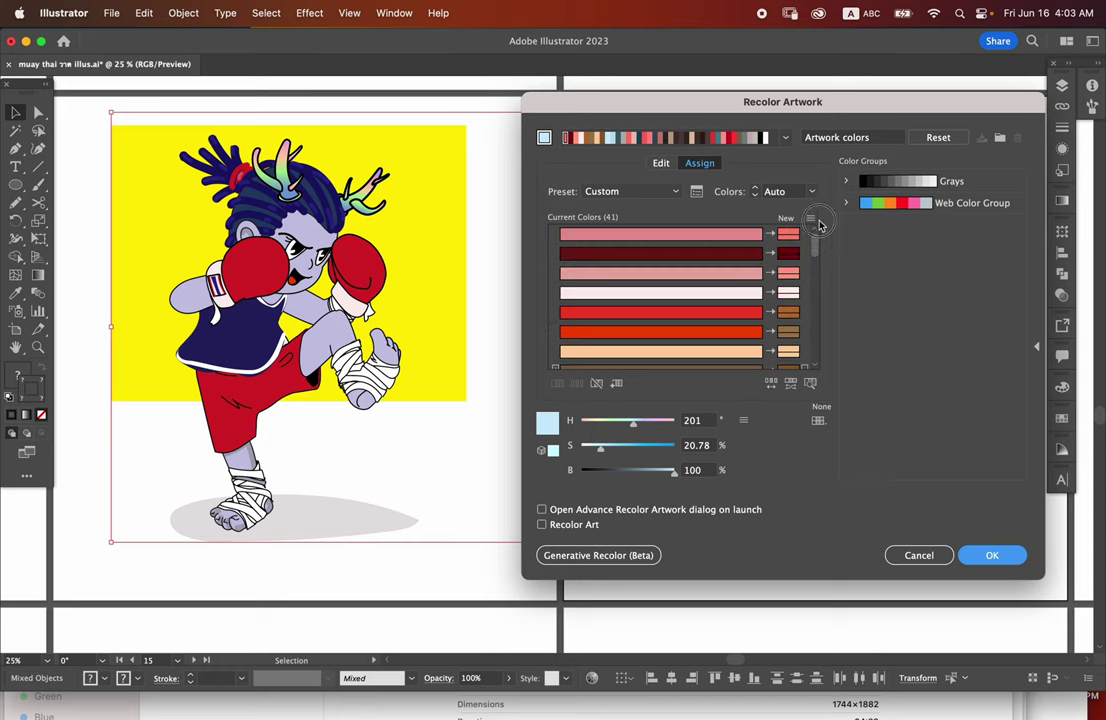
click(672, 236)
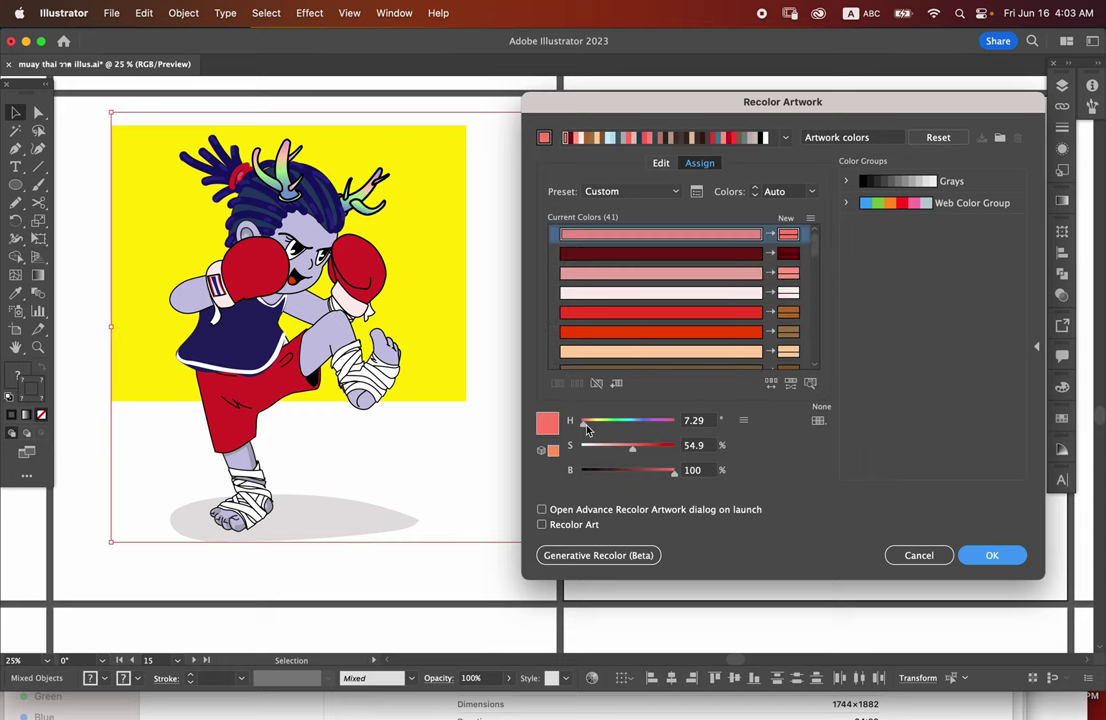
drag(584, 421, 630, 428)
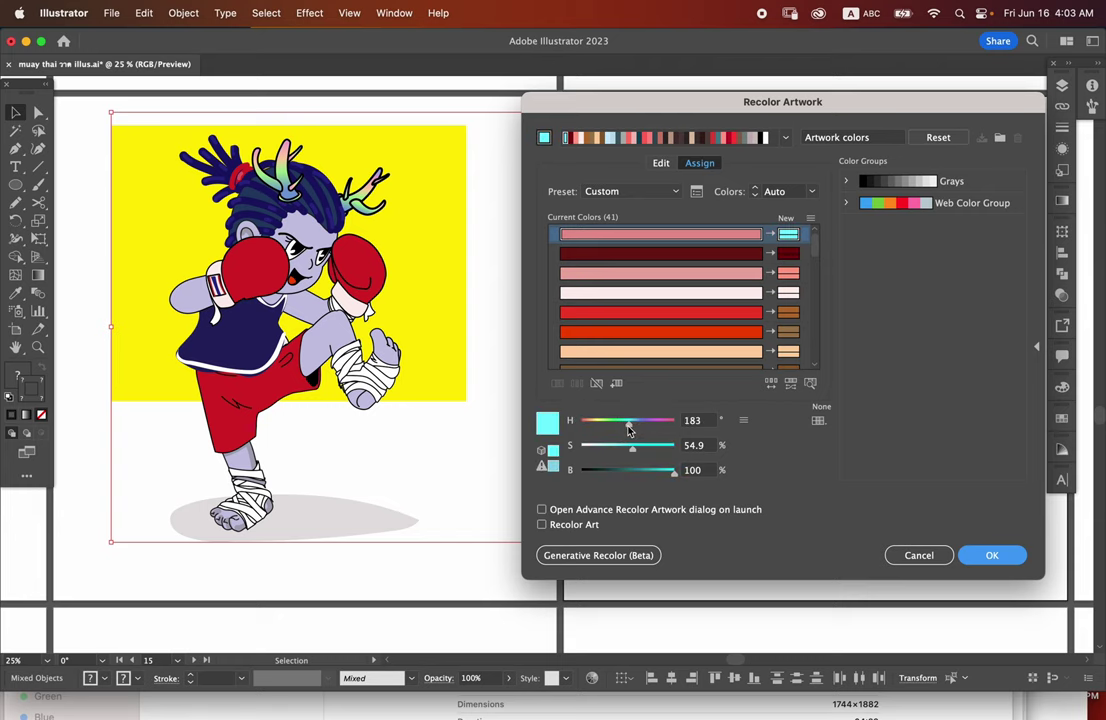
Confirm the recolour, then select only the kicking boxer artwork on yellow.
click(993, 558)
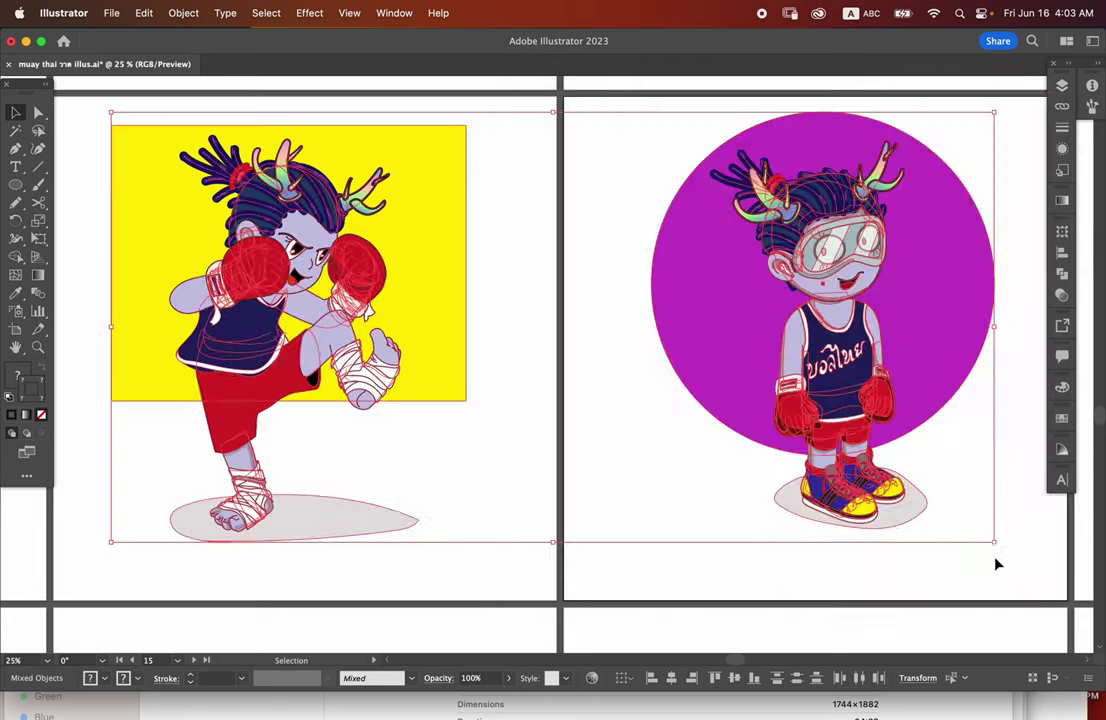
click(508, 408)
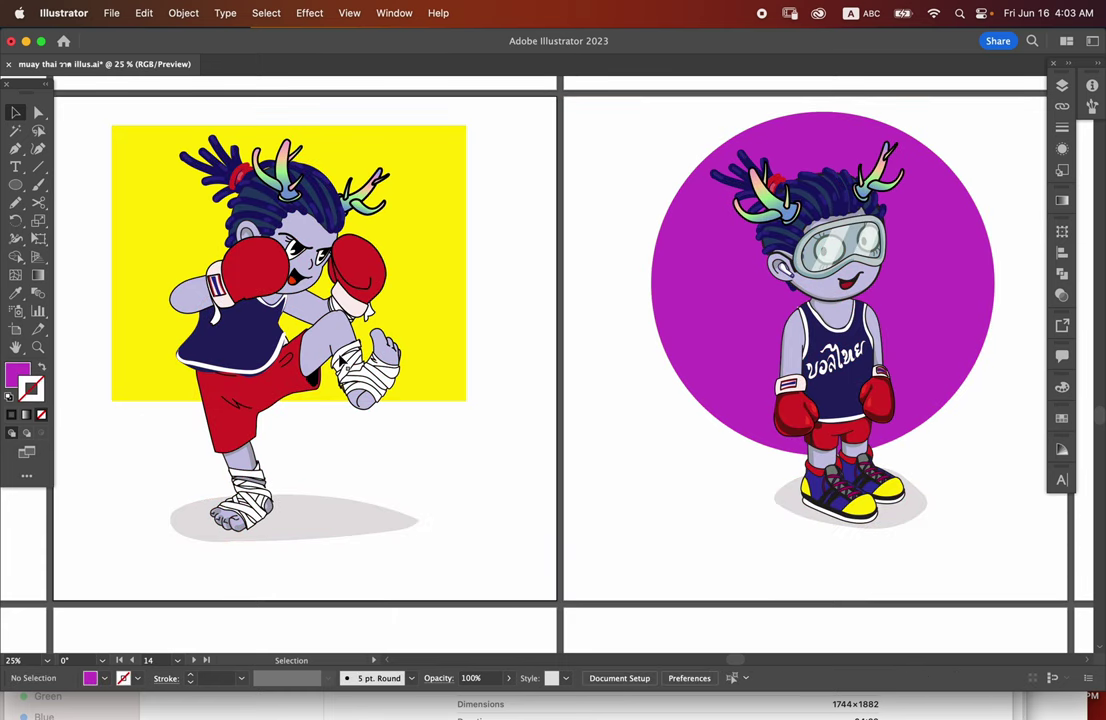
click(293, 308)
drag(492, 435, 100, 110)
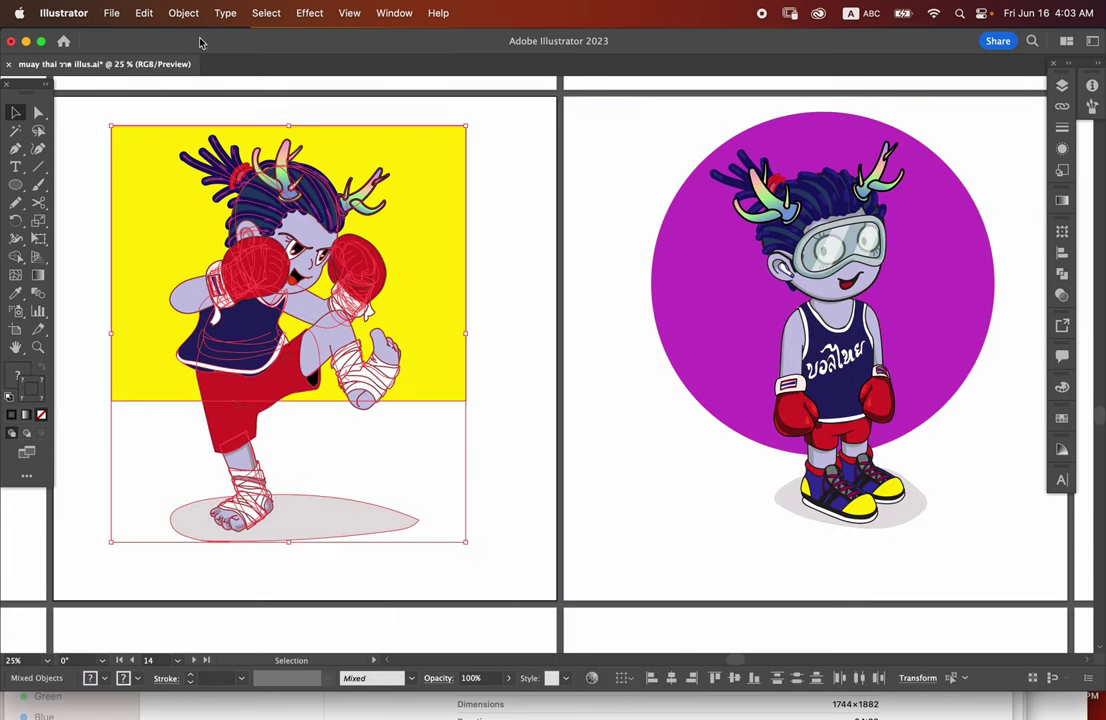
Open Recolor Artwork for the kicking boxer alone and dismiss the Generative Recolor tip.
click(144, 13)
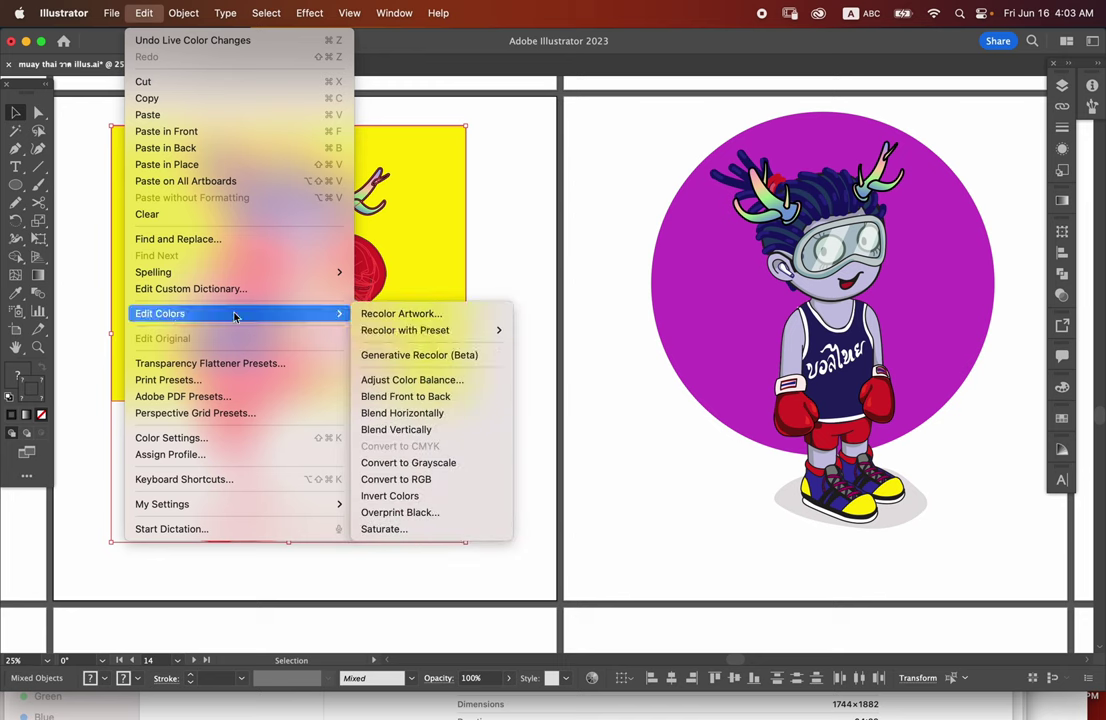
click(425, 318)
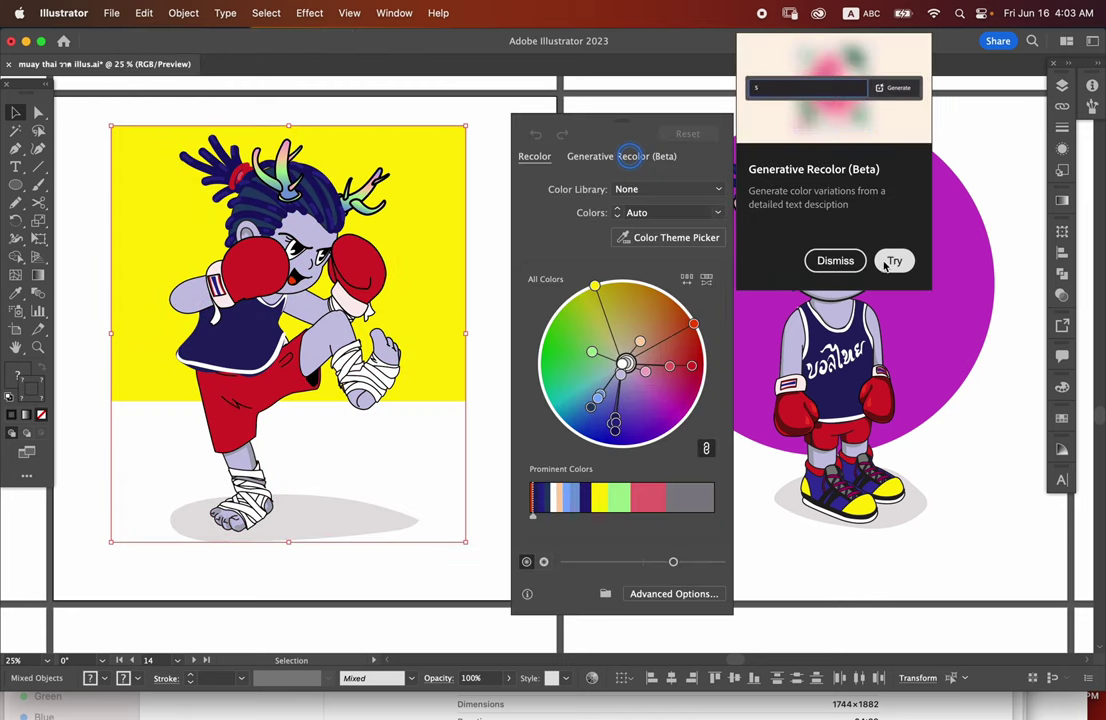
click(622, 157)
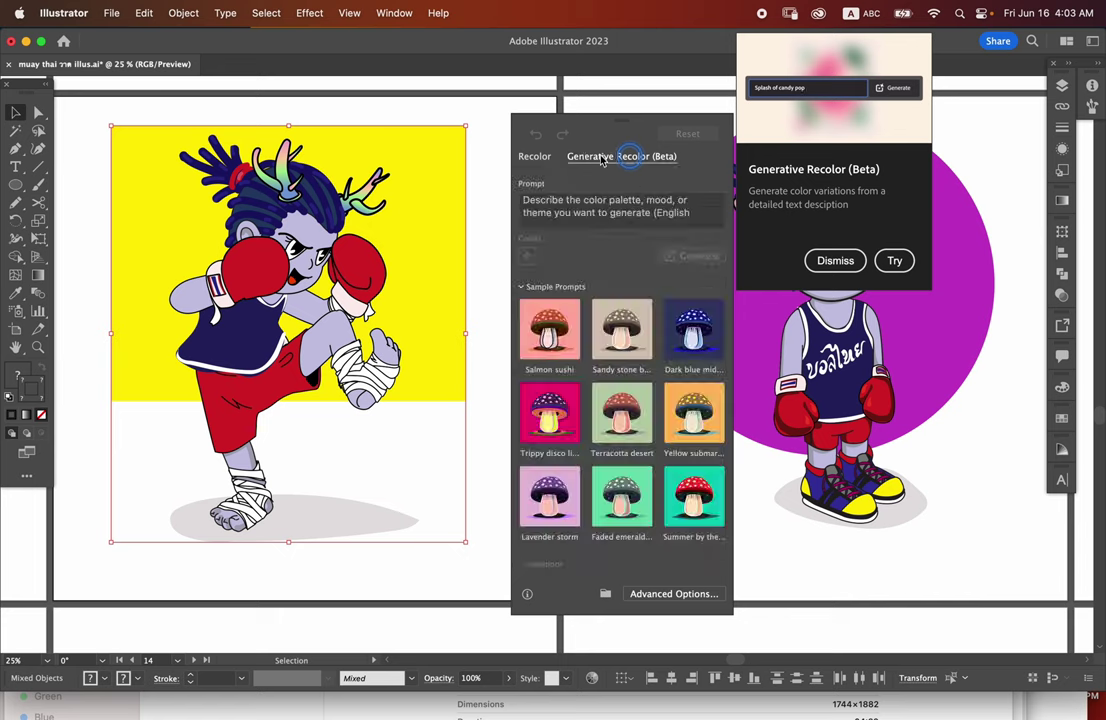
click(835, 260)
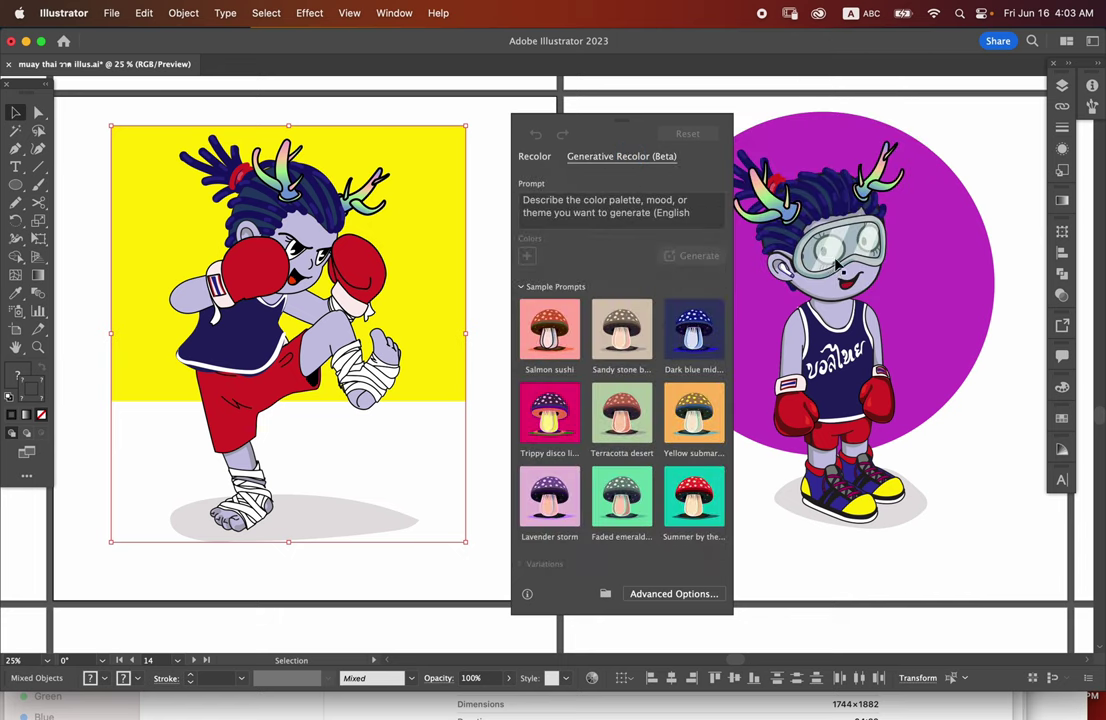
click(650, 598)
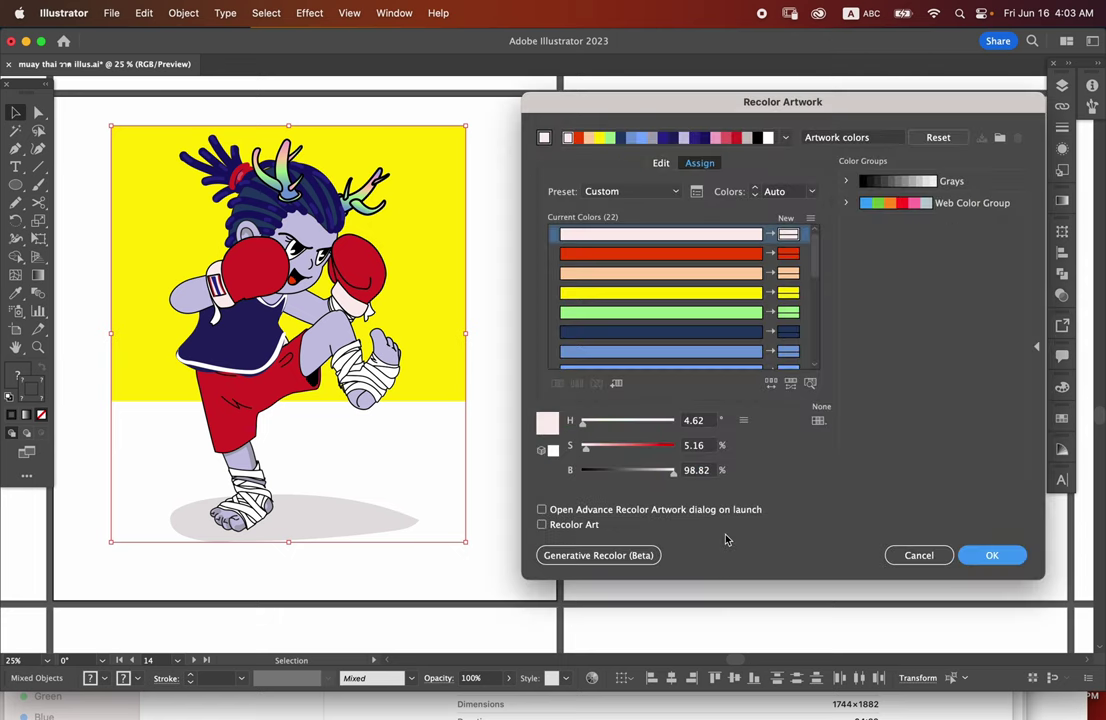
Reassign the red to green and the light green to purple, previewing with Recolor Art.
click(625, 253)
drag(589, 428, 628, 424)
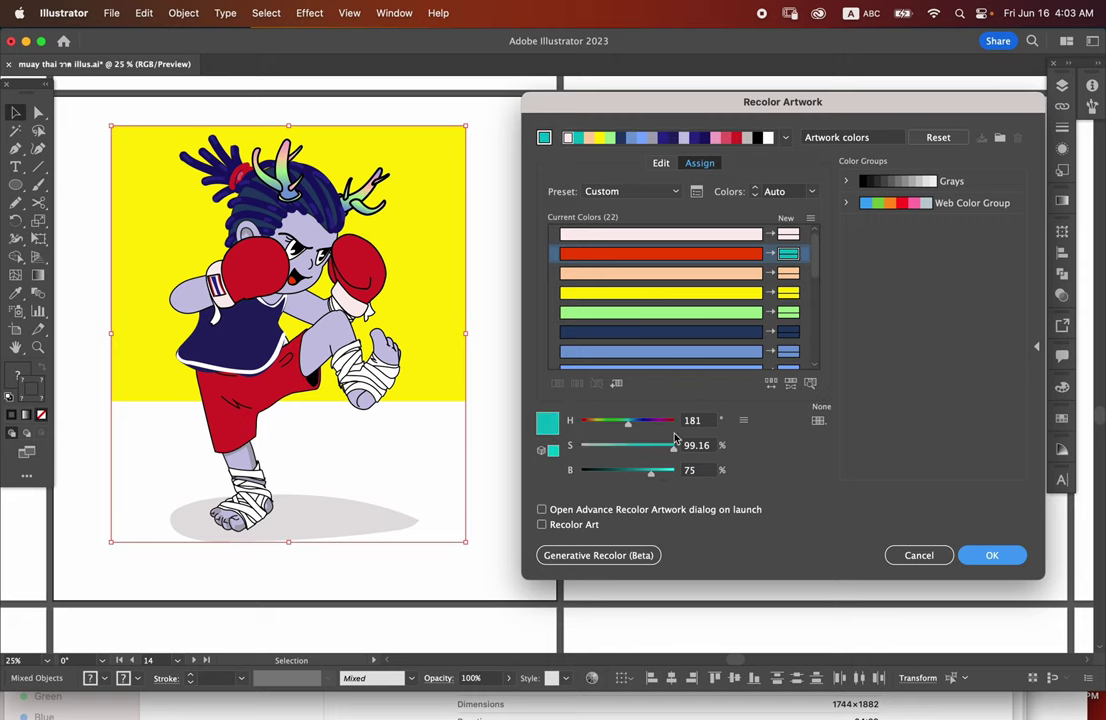
click(700, 312)
drag(613, 431, 646, 427)
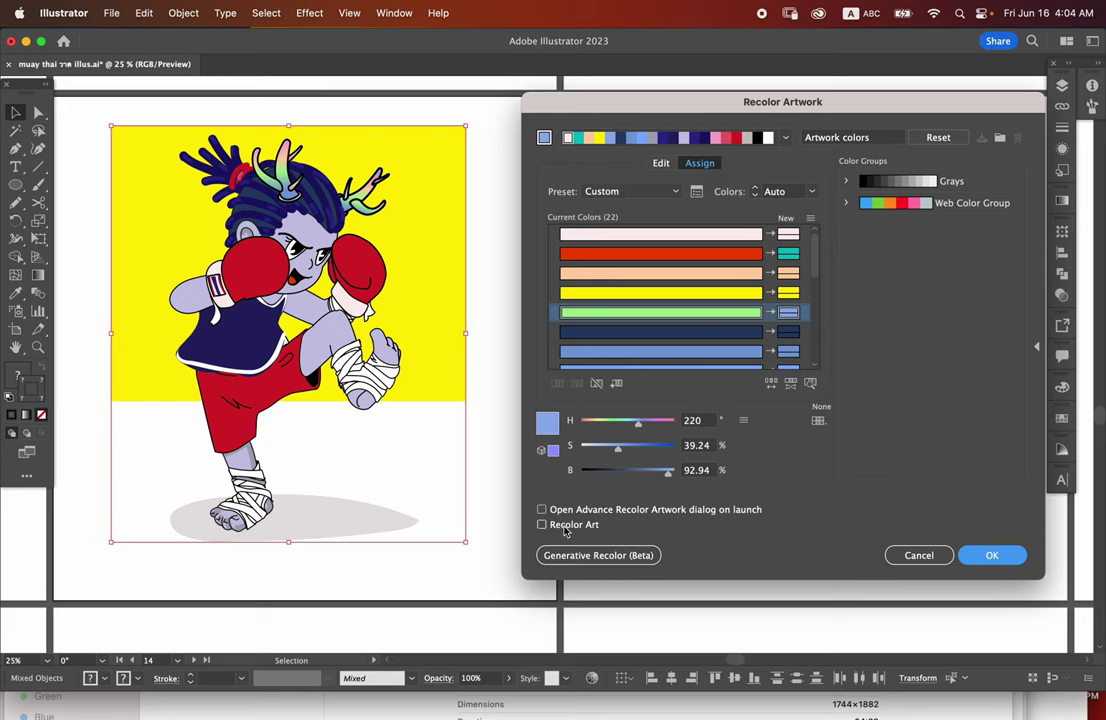
click(541, 524)
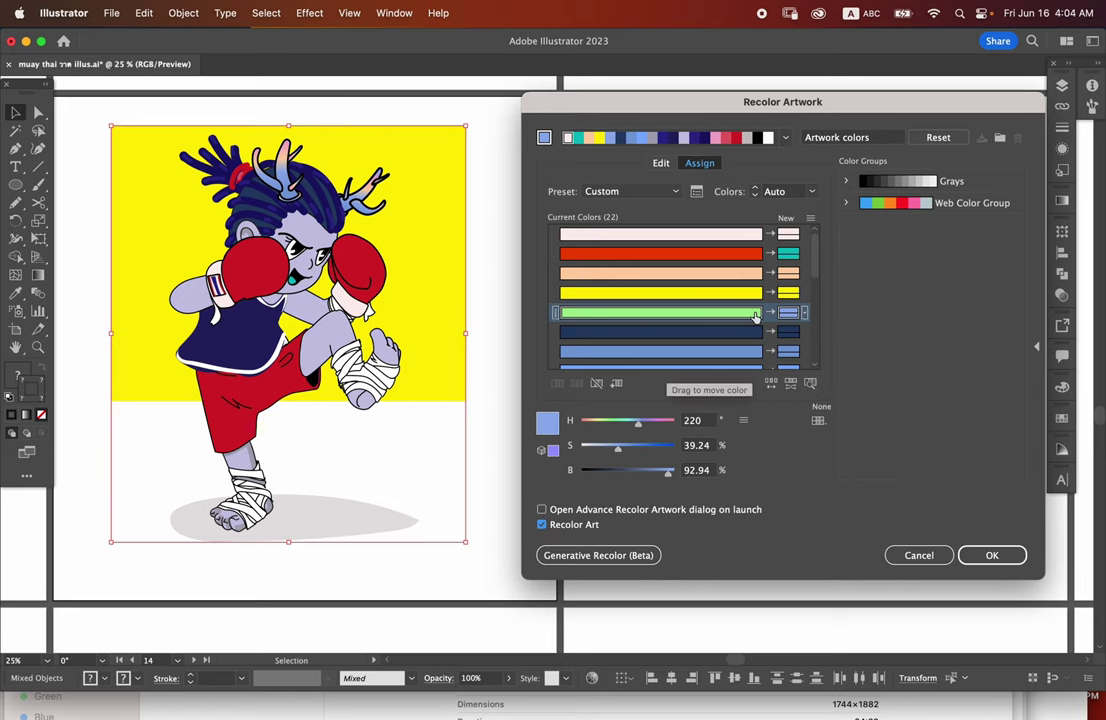
mouse_move(638, 421)
mouse_down()
mouse_move(613, 428)
mouse_move(625, 424)
mouse_up()
Turn the kicking boxer's yellow background cyan (H 185) with the Hue slider.
click(650, 292)
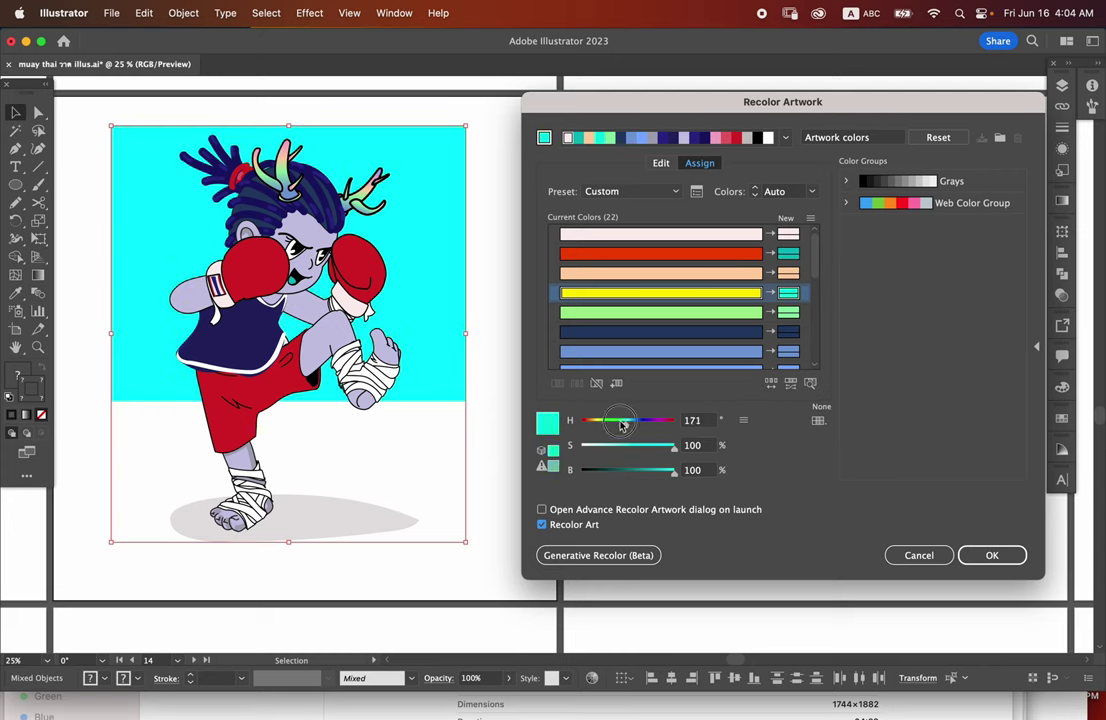
mouse_move(625, 424)
mouse_down()
mouse_move(604, 425)
mouse_move(643, 421)
mouse_up()
click(679, 333)
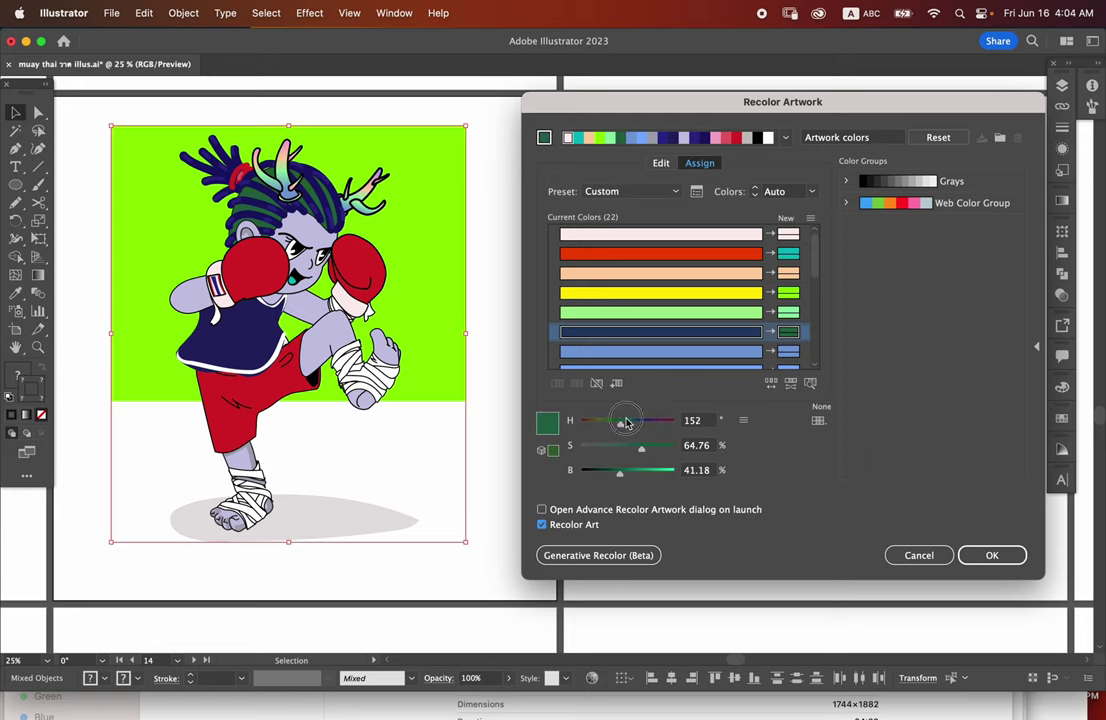
click(694, 292)
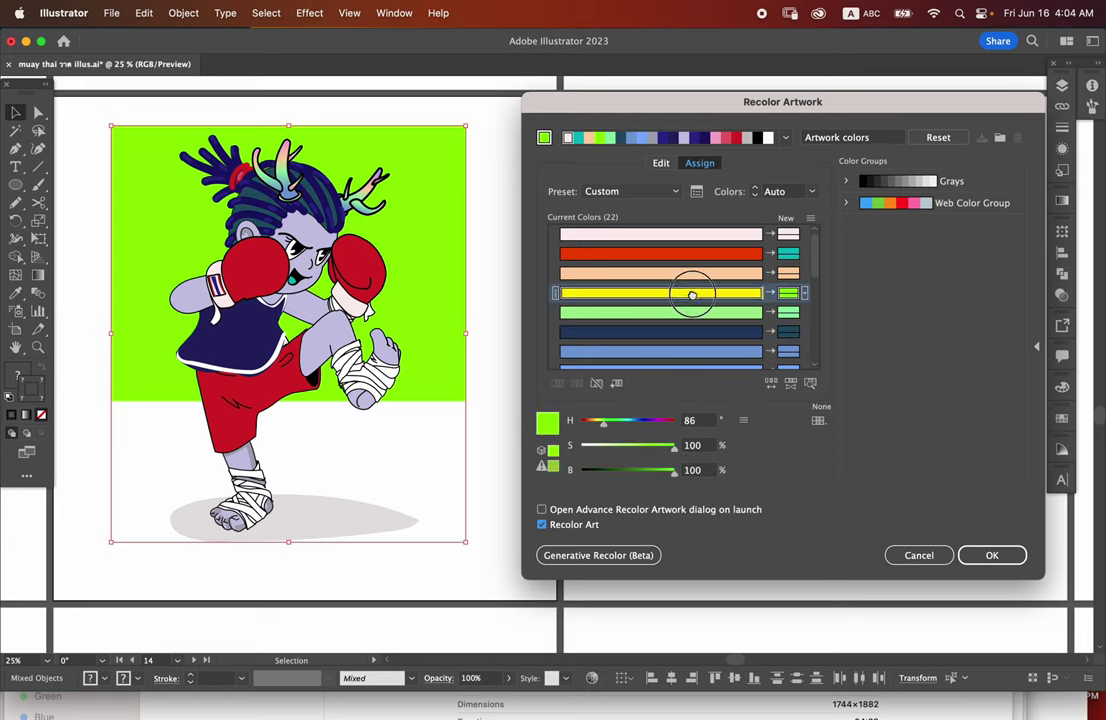
drag(603, 423, 631, 423)
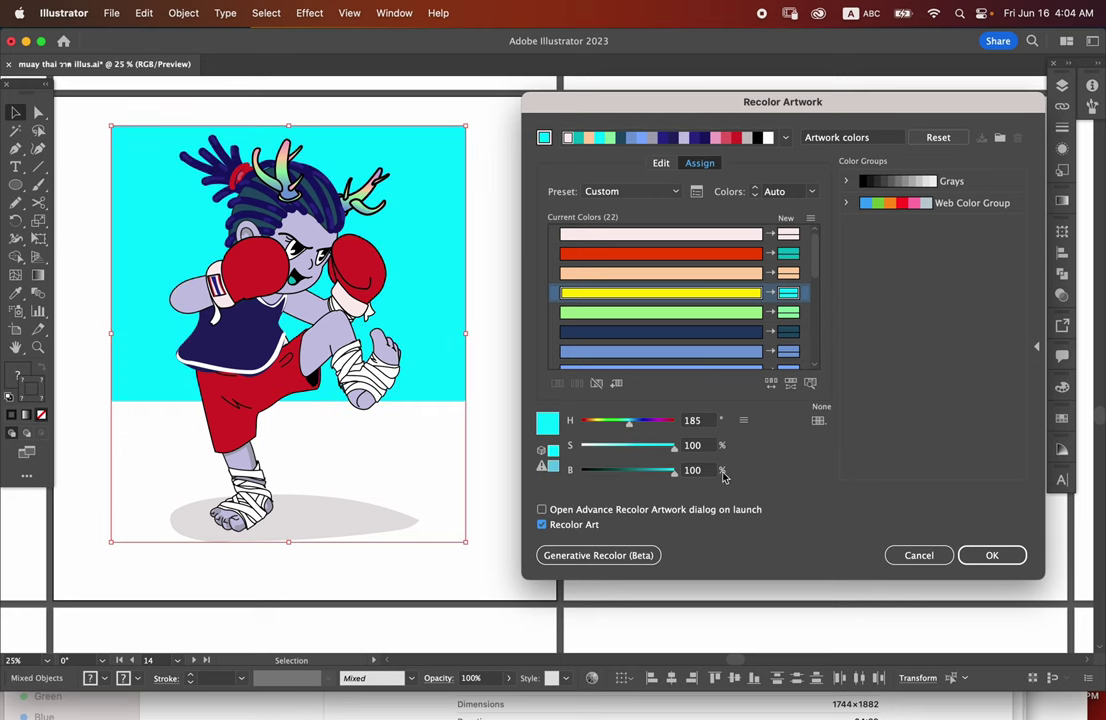
click(697, 192)
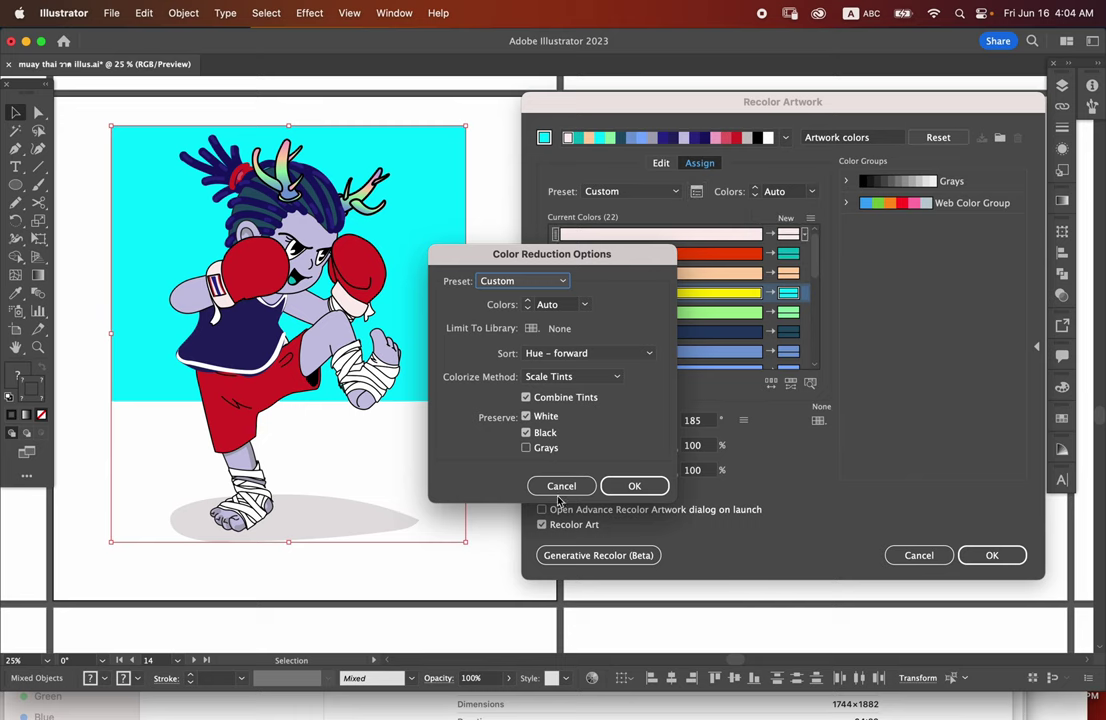
Try the Two Color and then the Single Color recolour presets.
click(561, 486)
click(660, 192)
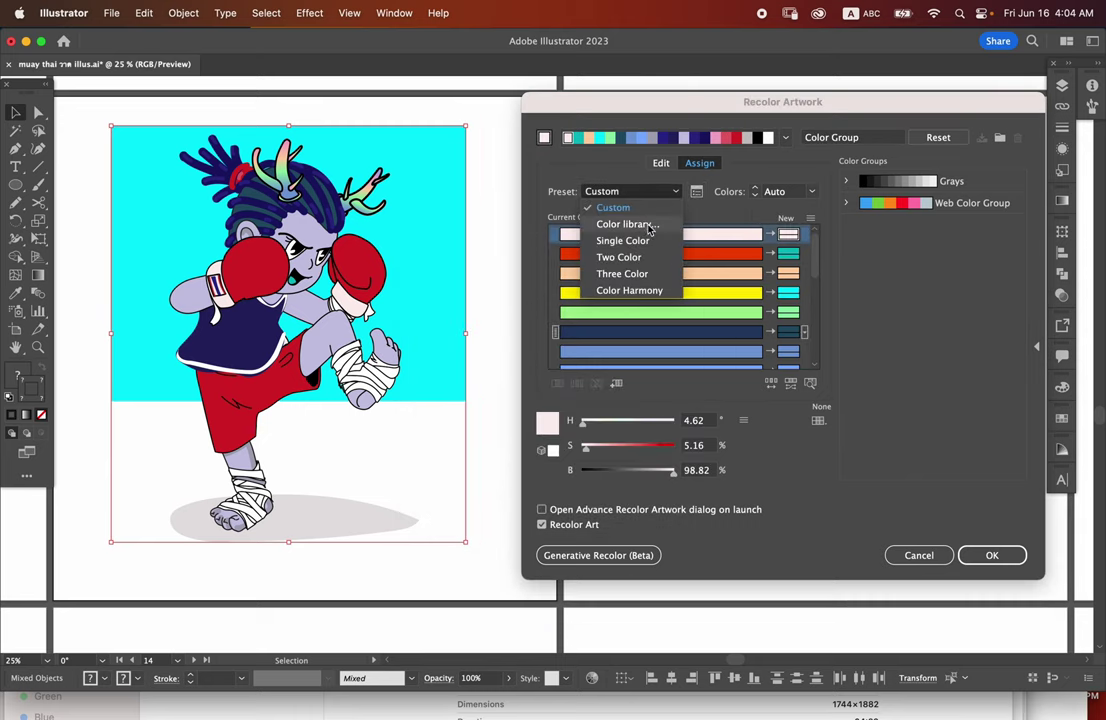
click(630, 257)
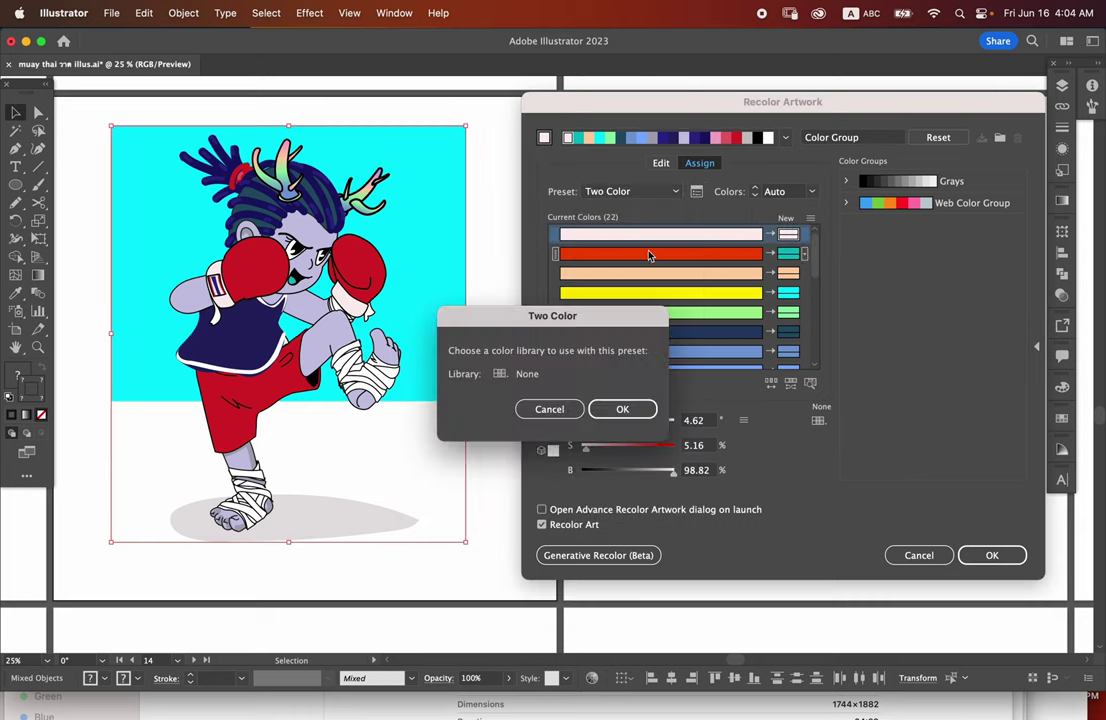
click(614, 416)
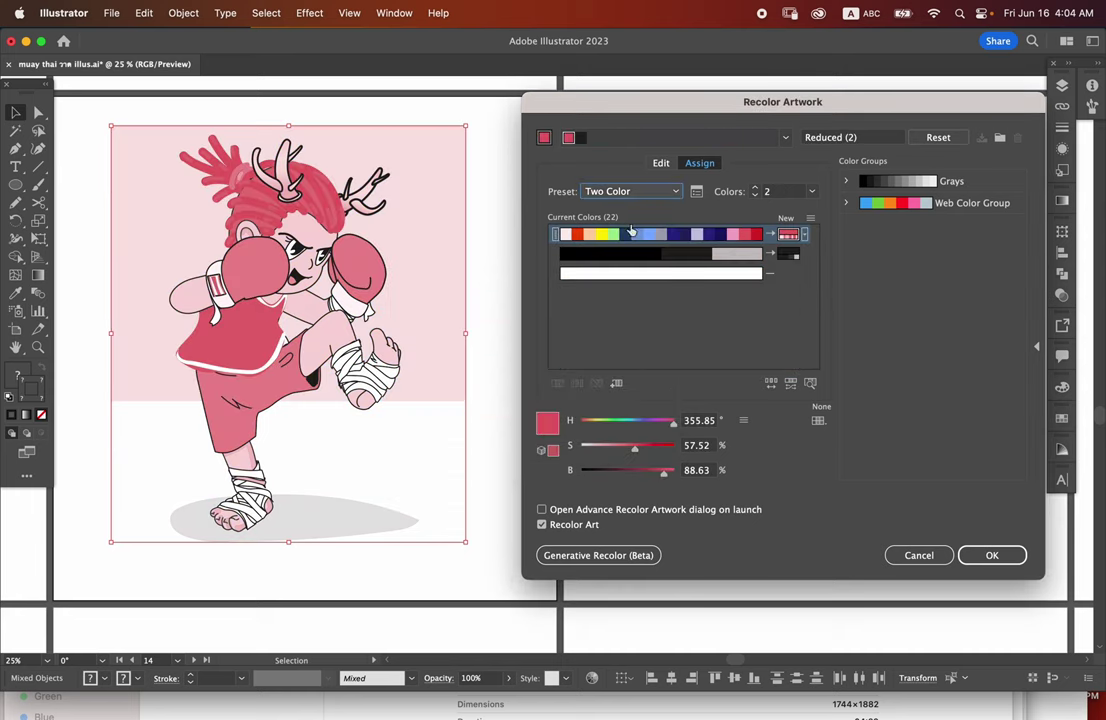
click(669, 192)
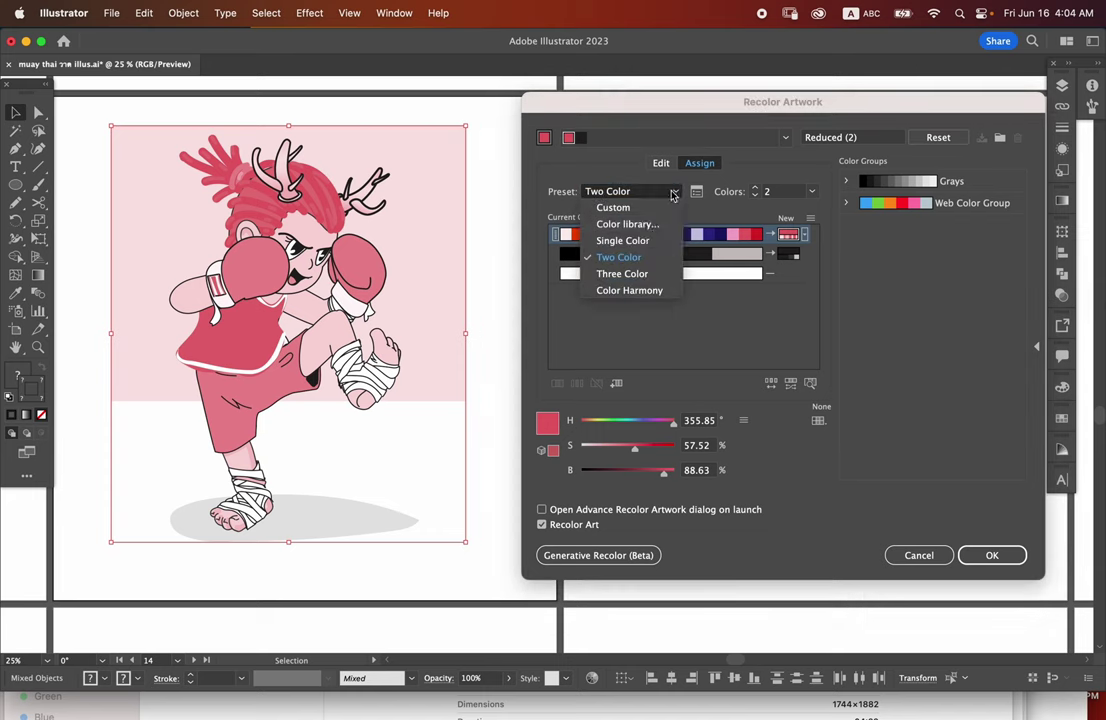
click(645, 241)
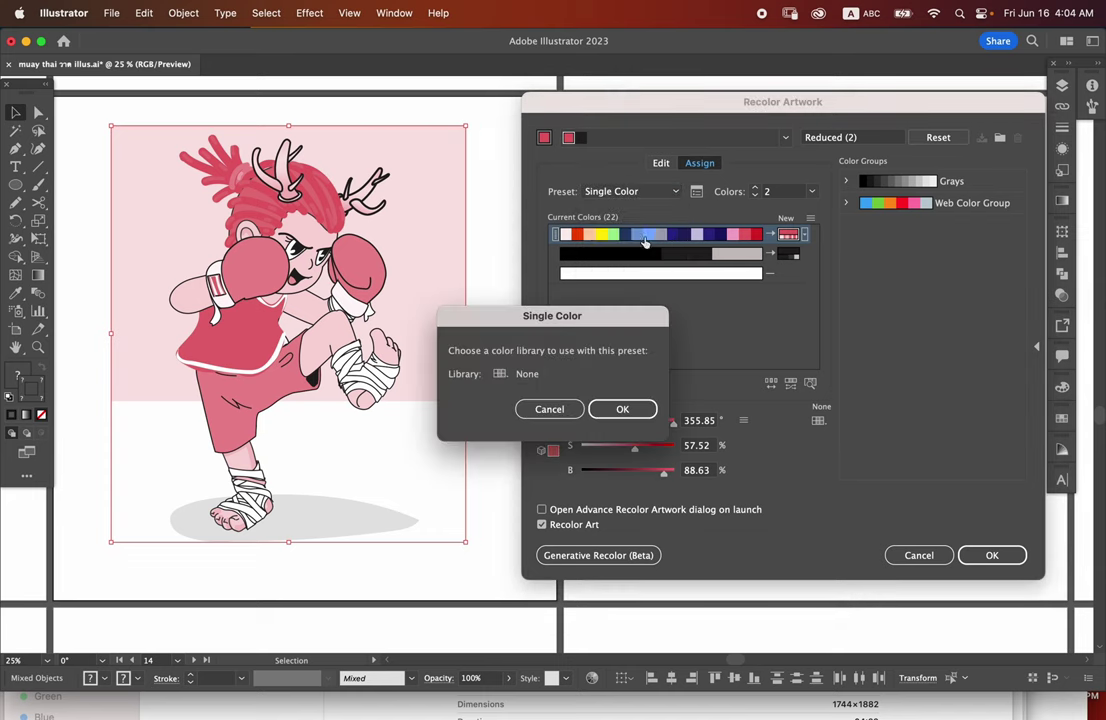
click(628, 409)
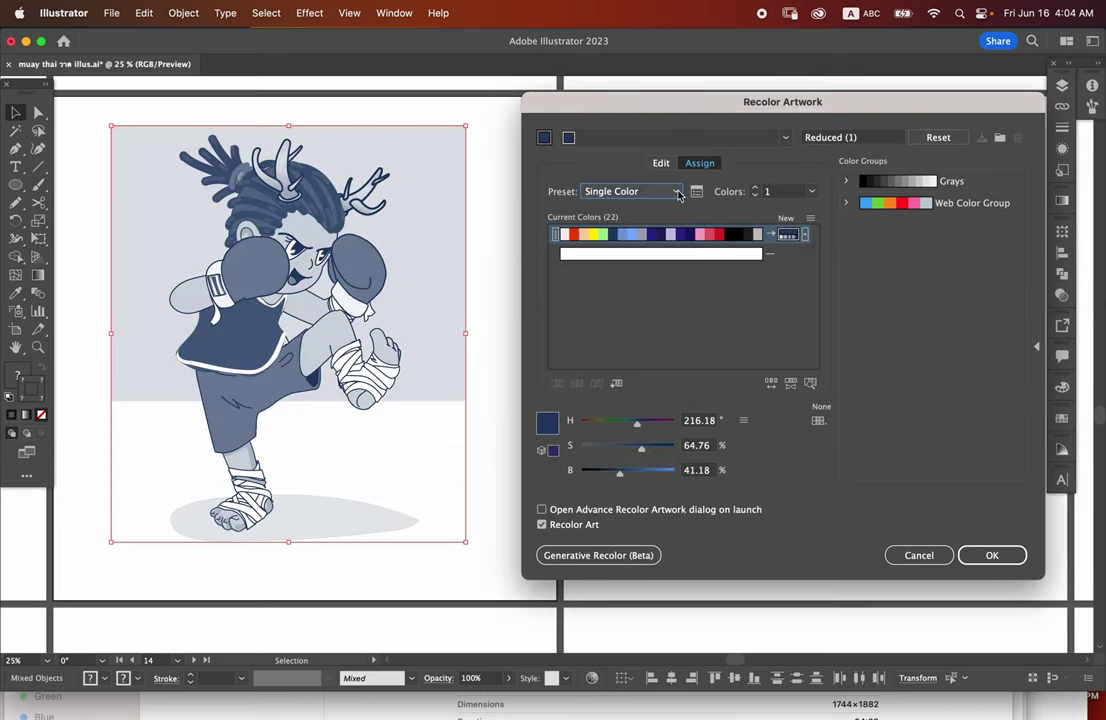
Compare against the original colours, then apply the Color Harmony preset.
click(594, 235)
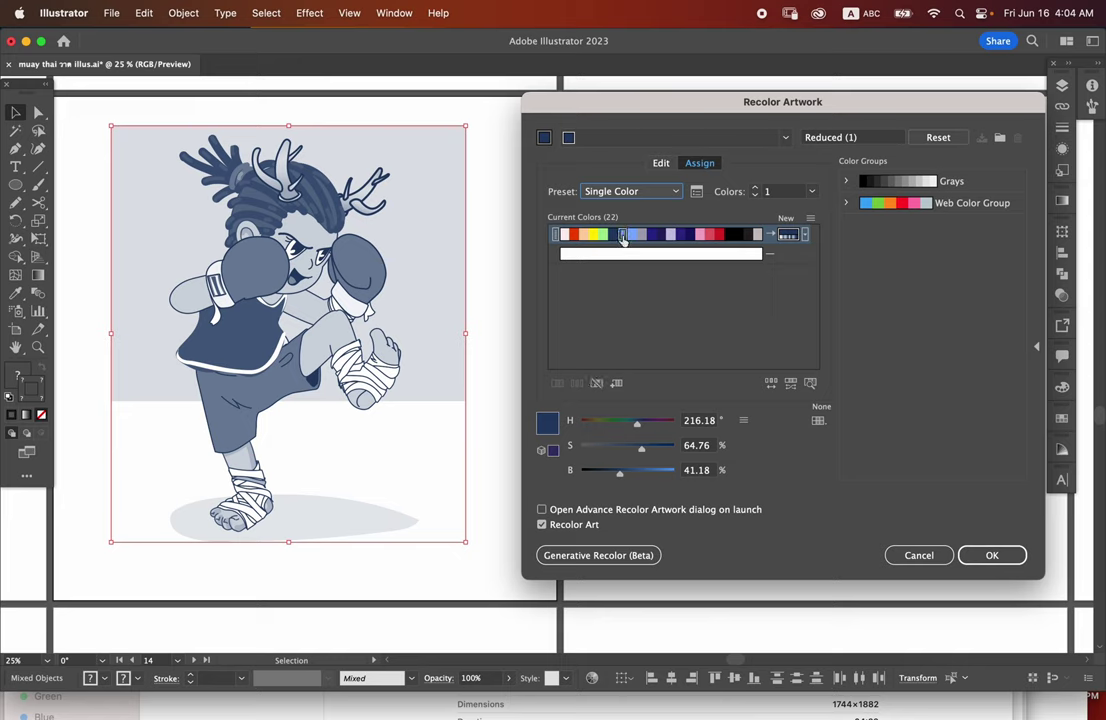
click(542, 525)
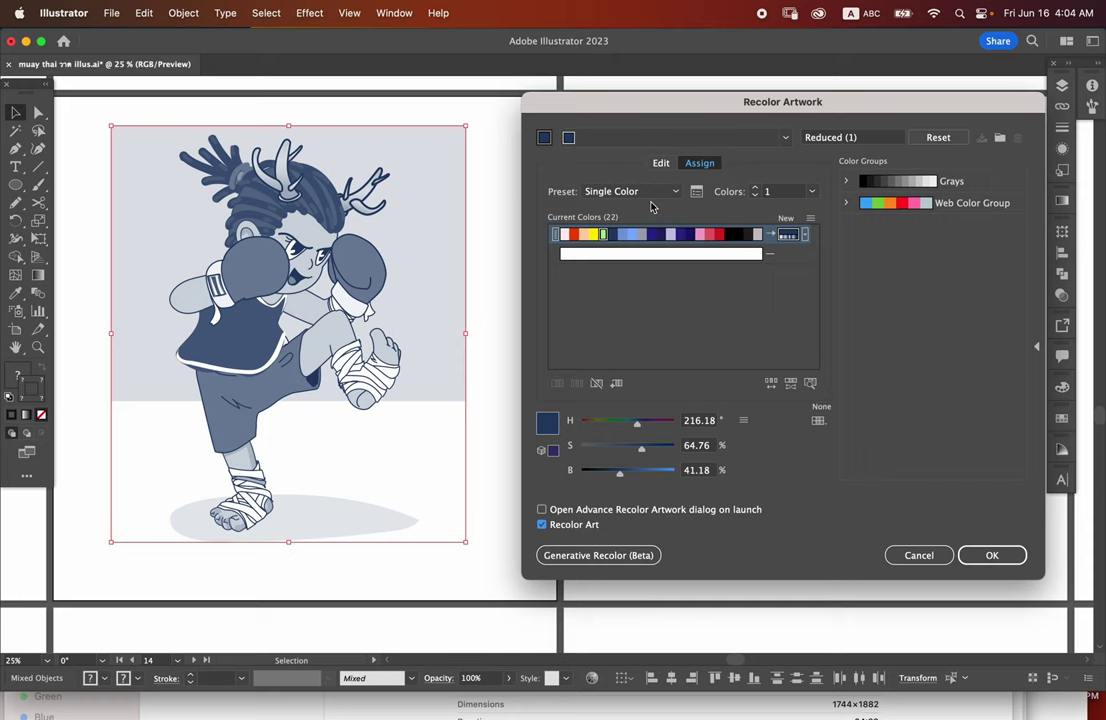
click(665, 191)
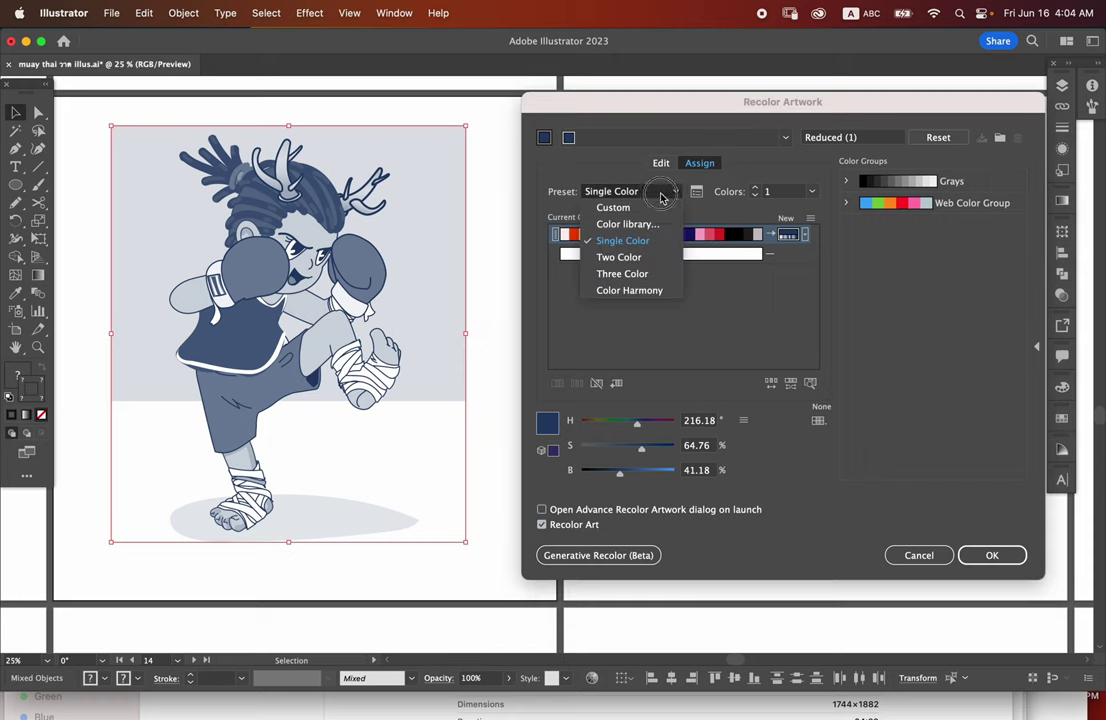
click(628, 291)
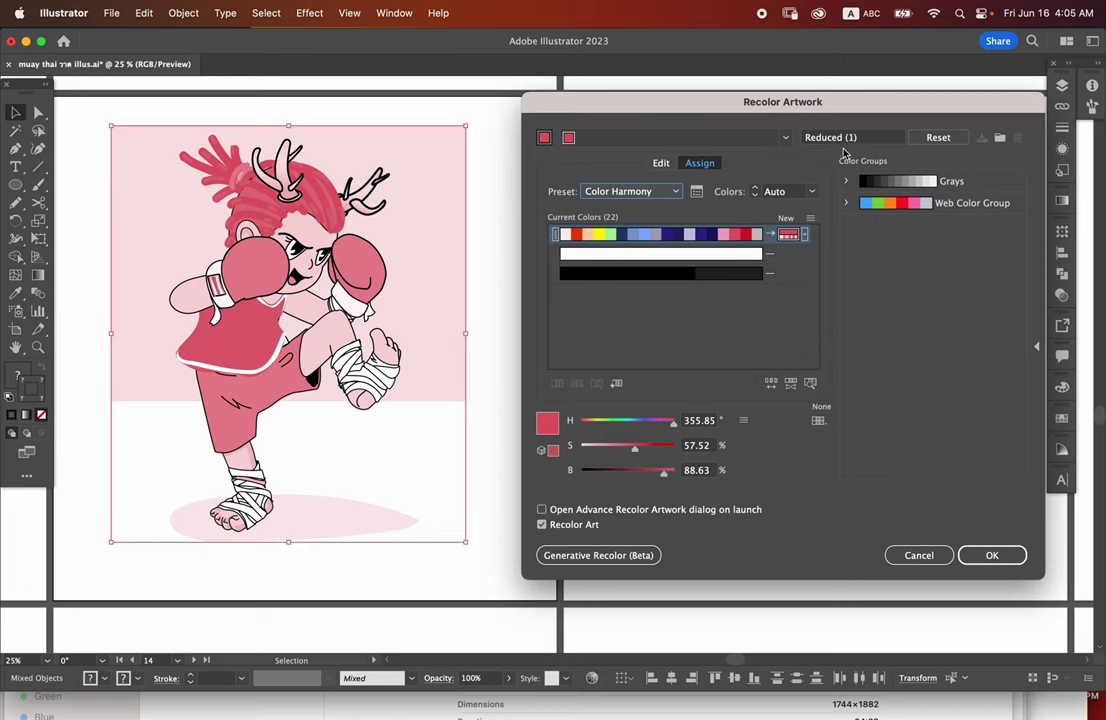
Apply the Complementary 2 harmony rule, then switch to High Contrast 2.
click(784, 137)
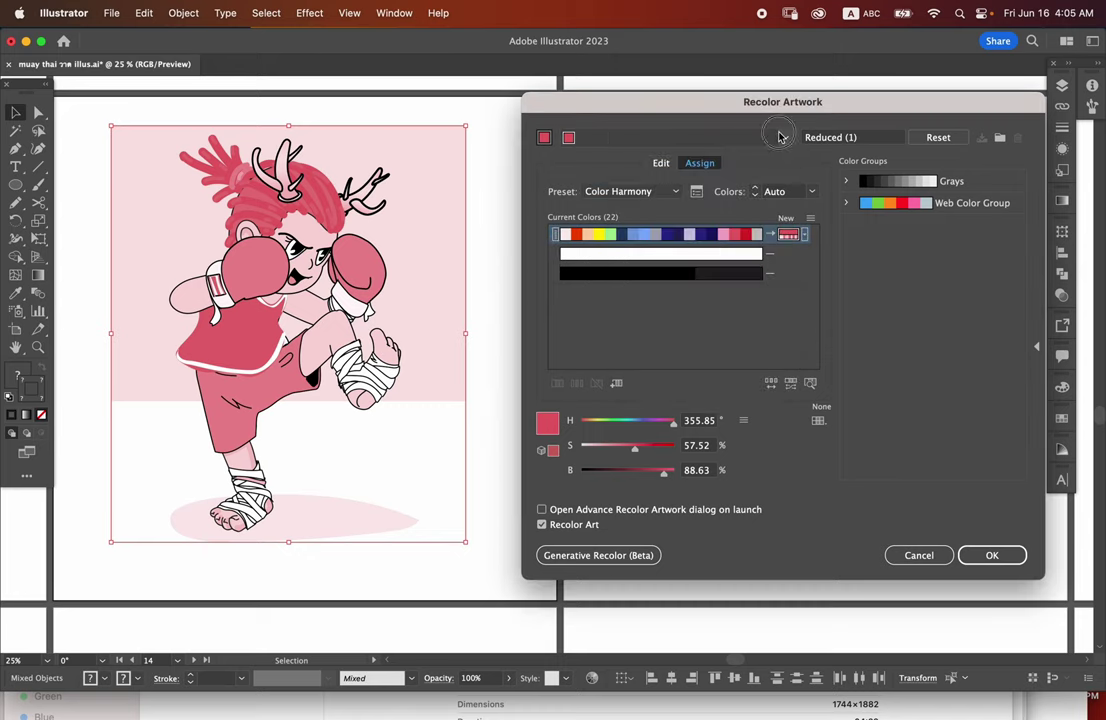
click(781, 137)
click(781, 137)
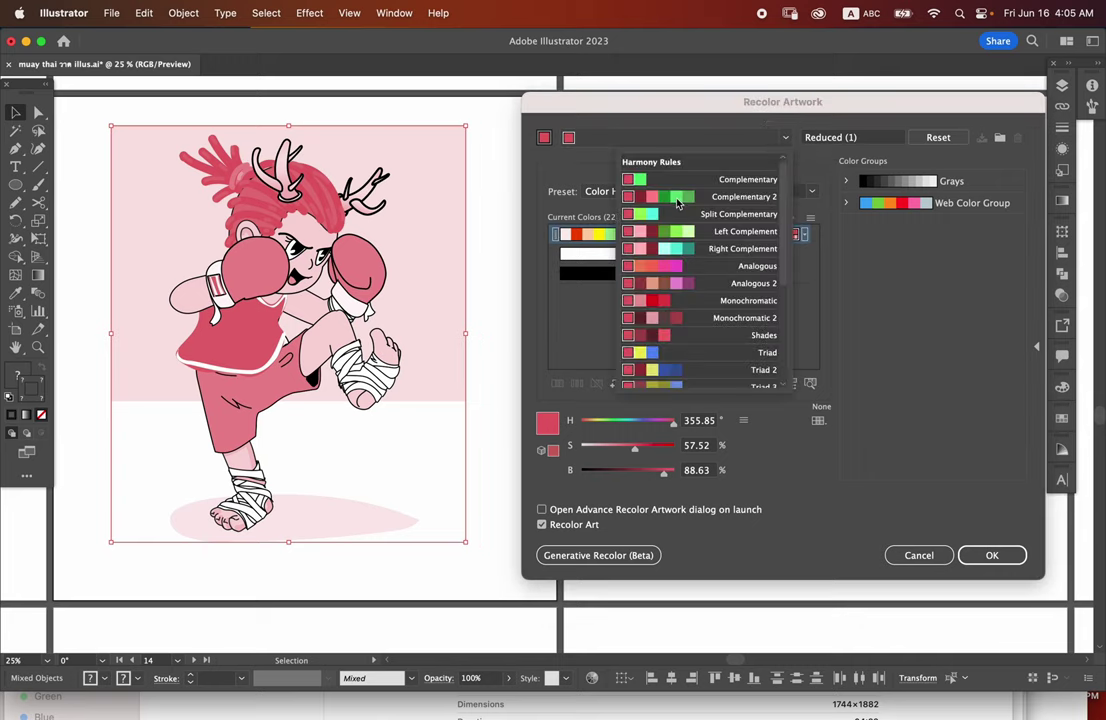
click(678, 207)
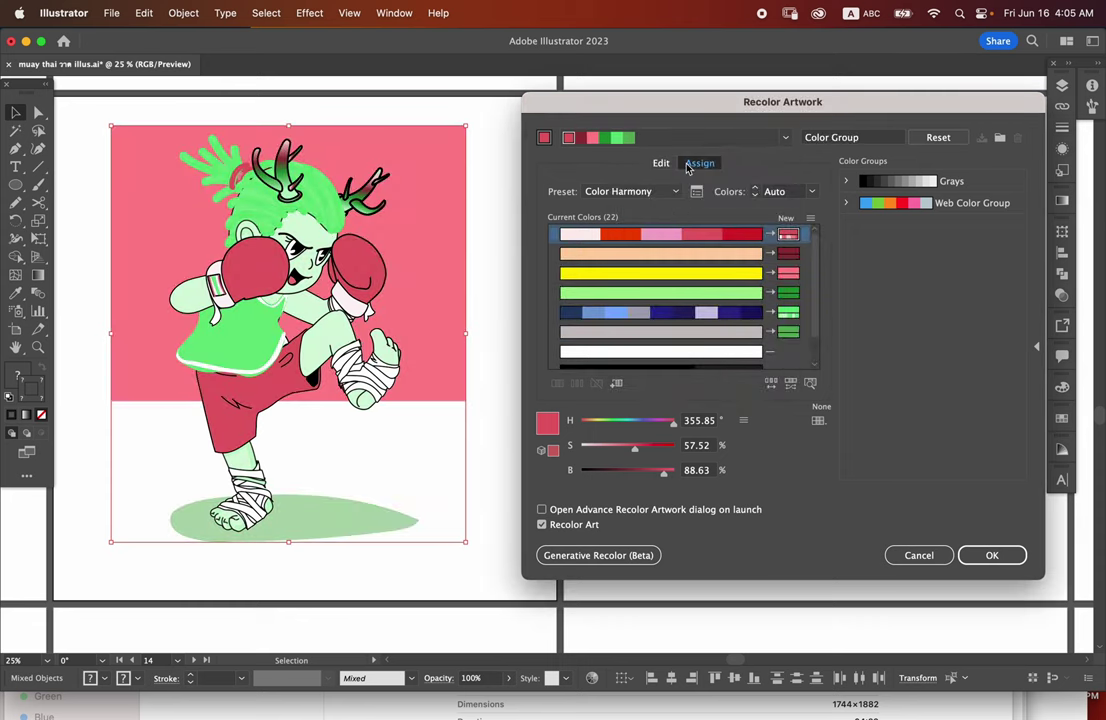
click(785, 137)
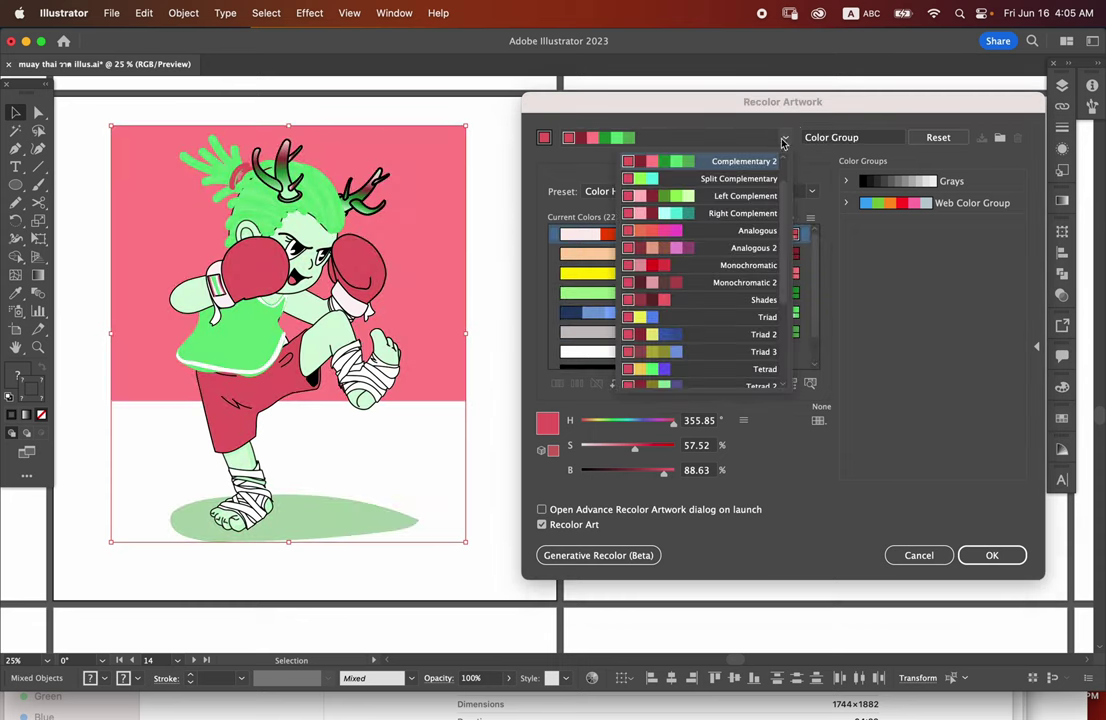
scroll(785, 192, up, 2)
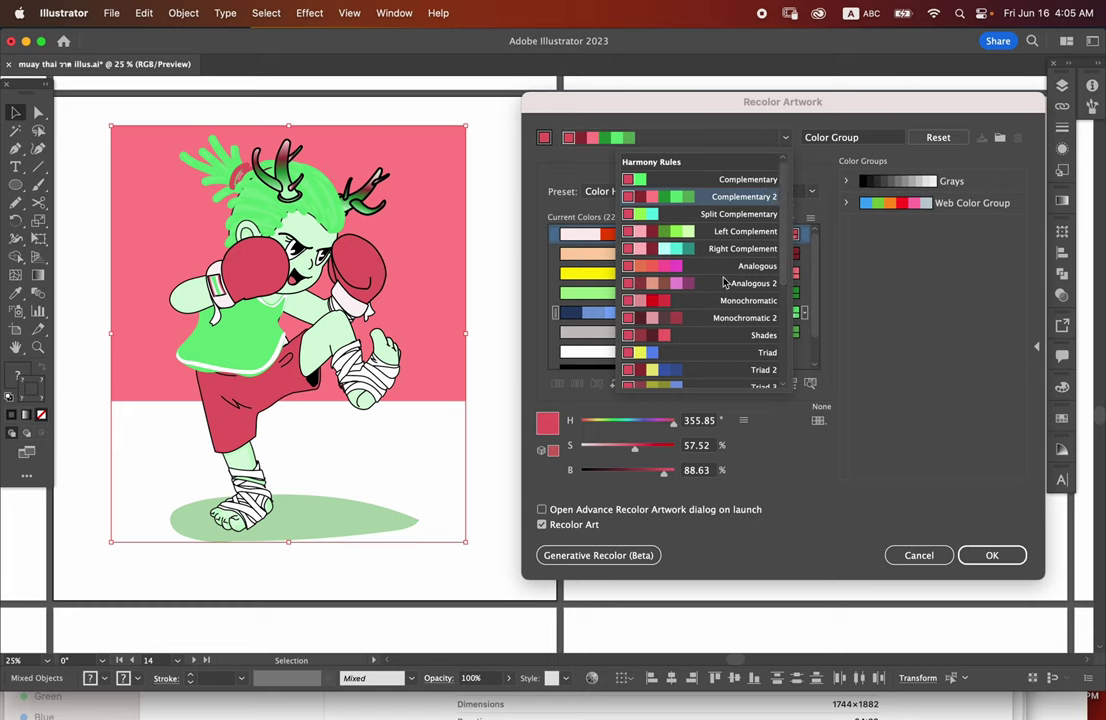
scroll(745, 320, down, 4)
scroll(765, 370, down, 1)
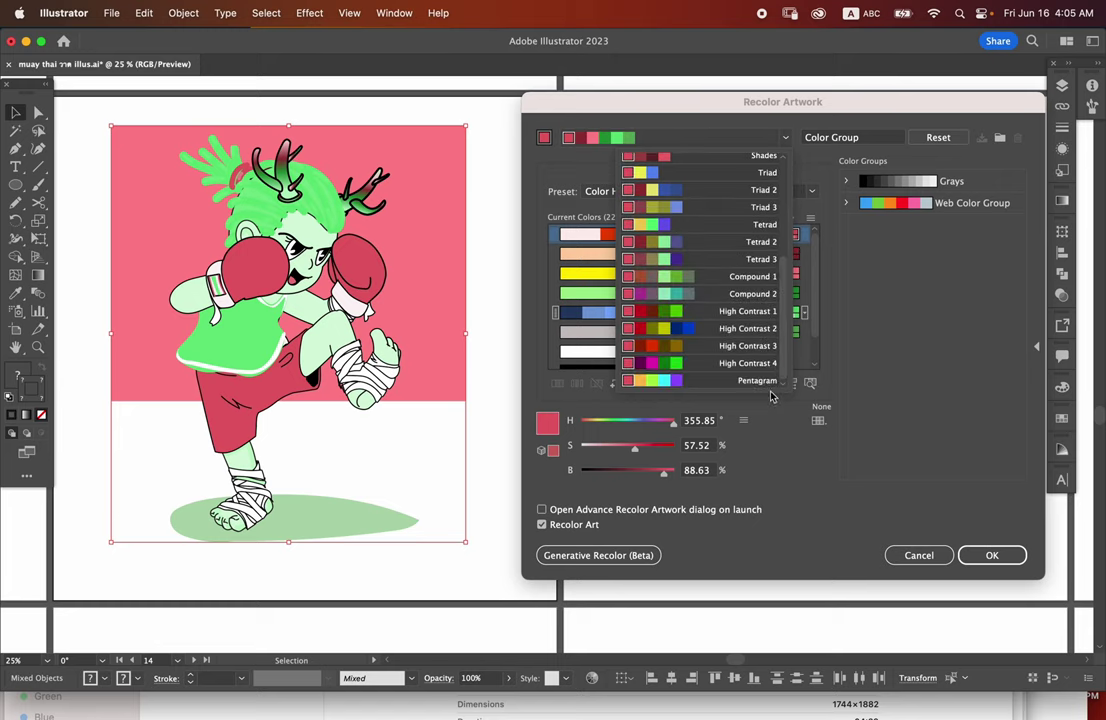
click(712, 328)
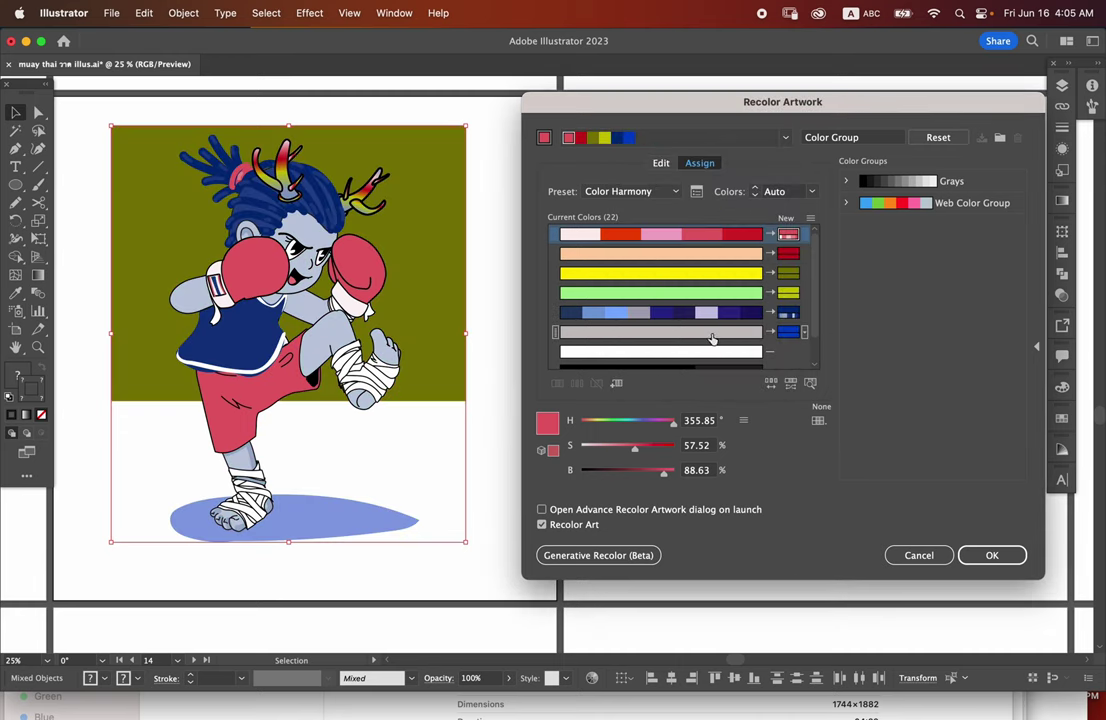
click(818, 421)
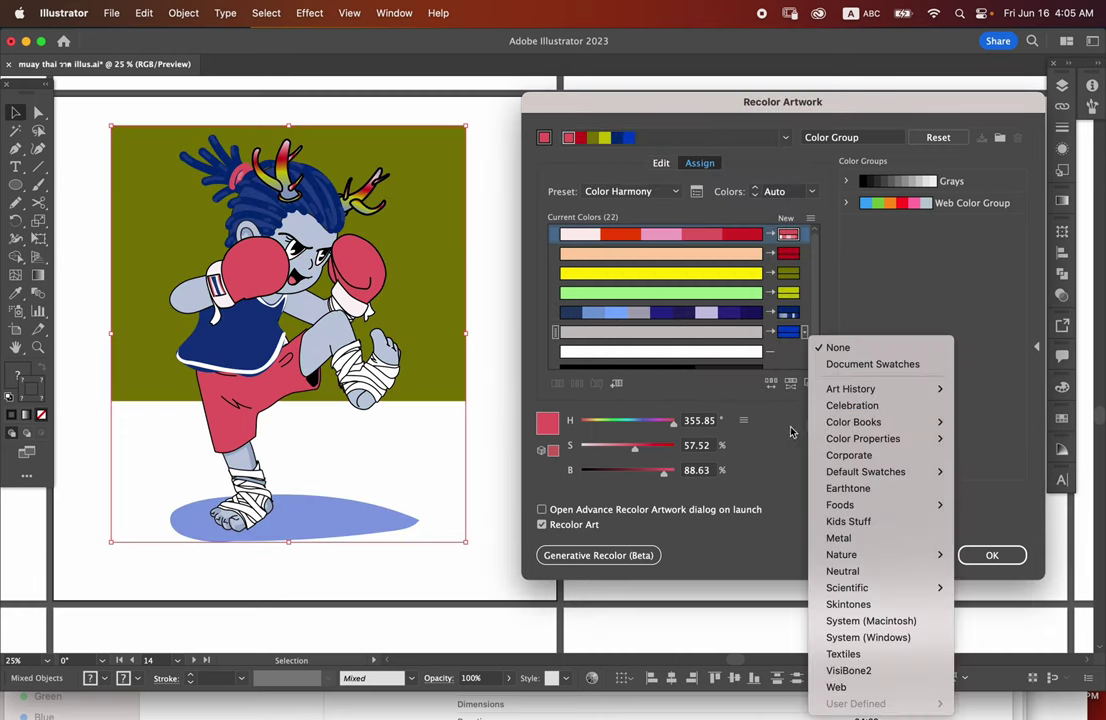
click(790, 432)
mouse_move(880, 422)
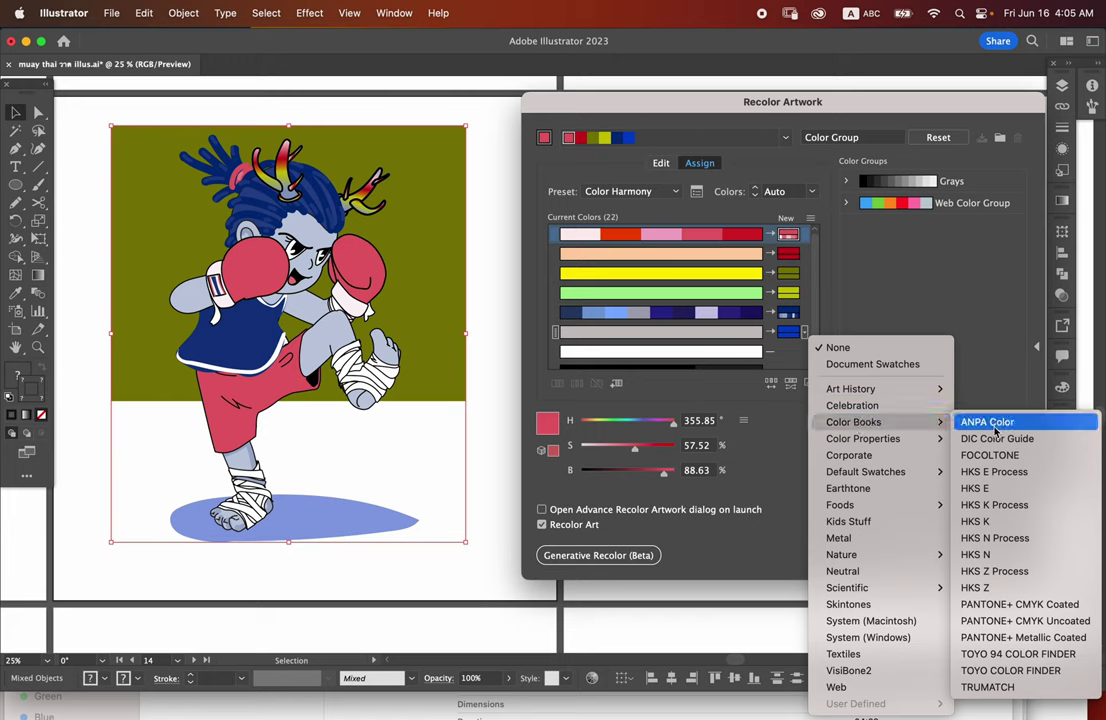
click(766, 456)
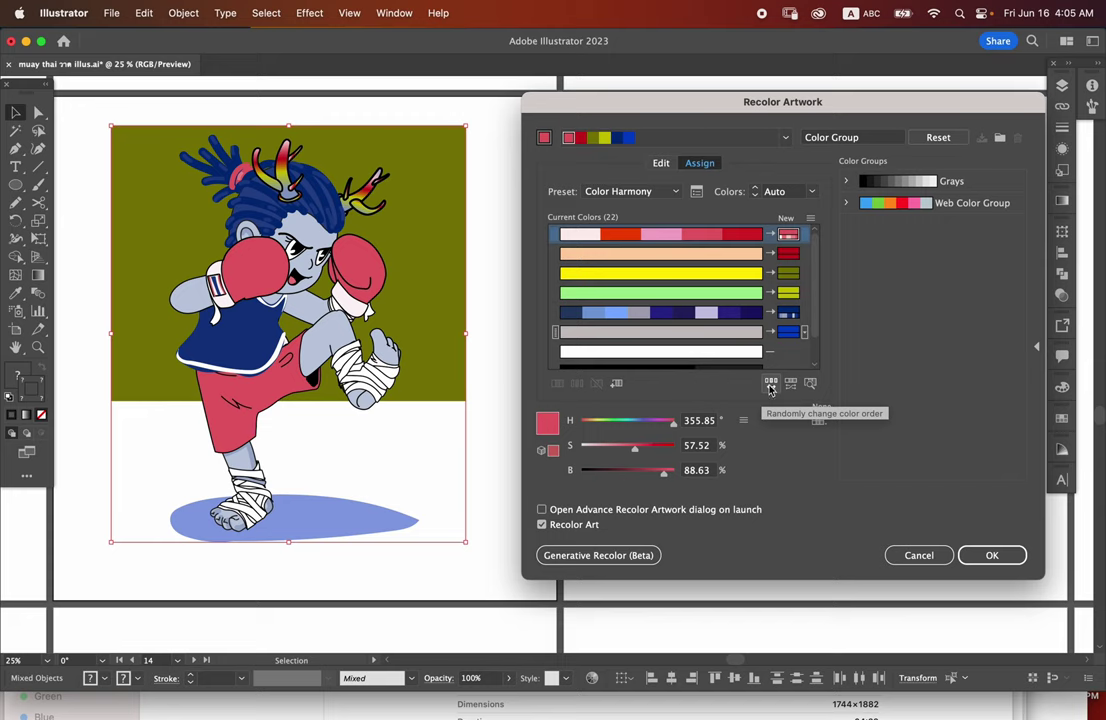
Randomize colour order six times and saturation/brightness three times, then show the original colours.
click(771, 384)
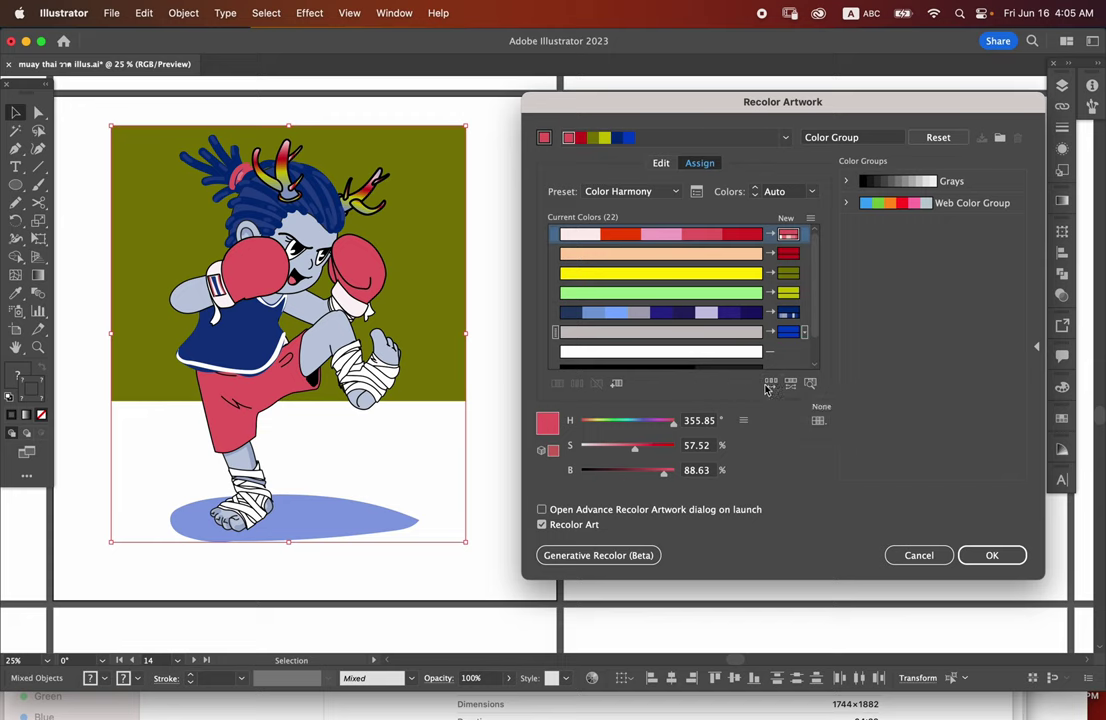
click(771, 385)
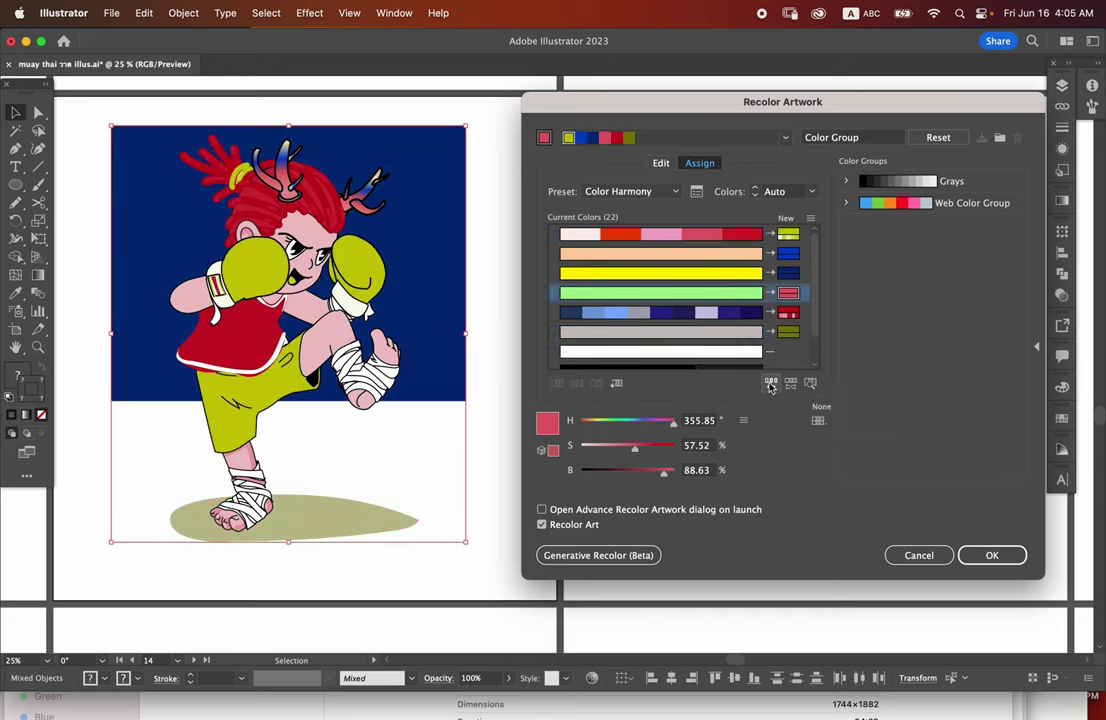
click(771, 385)
click(771, 385)
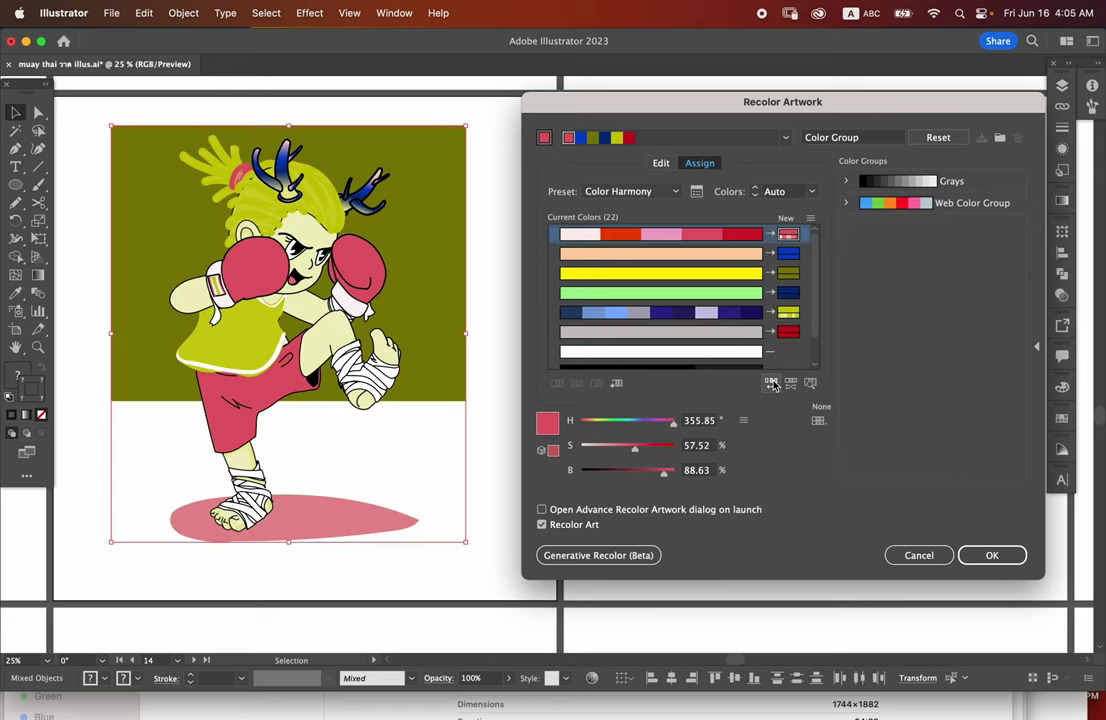
click(771, 385)
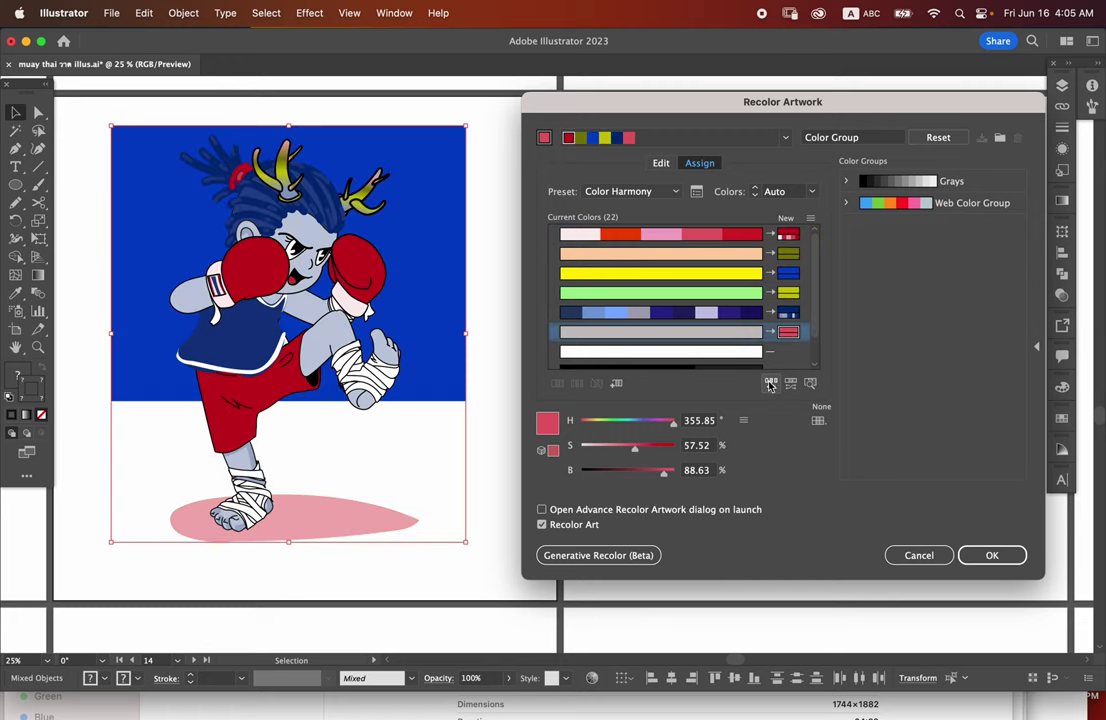
click(771, 385)
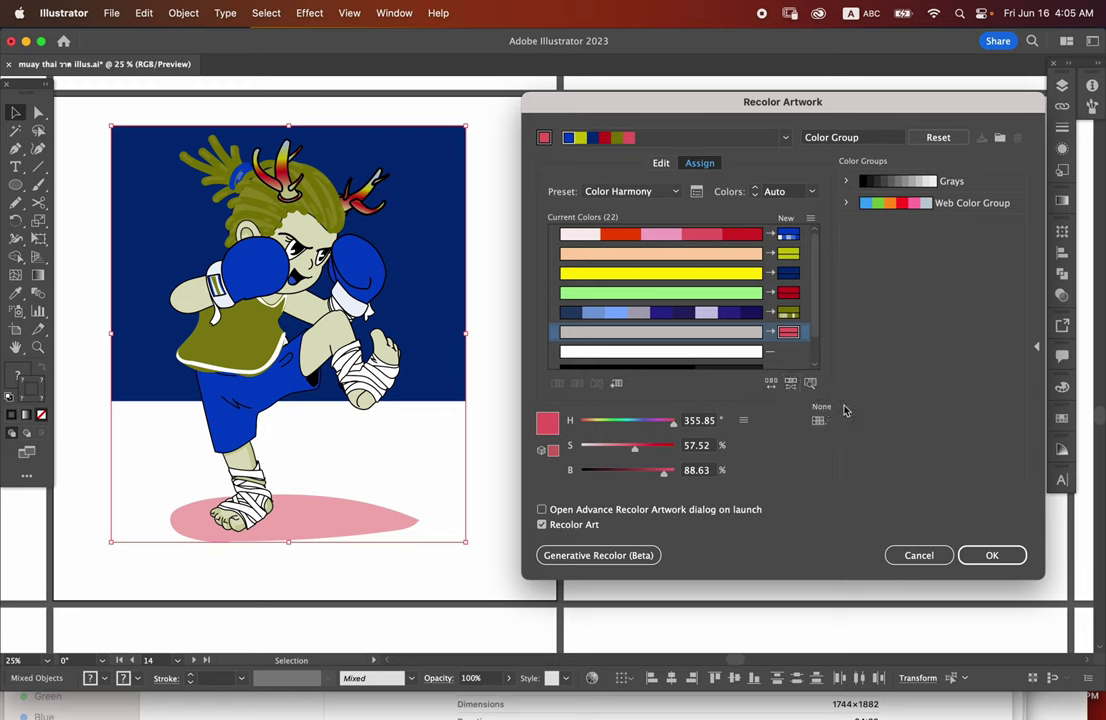
click(790, 385)
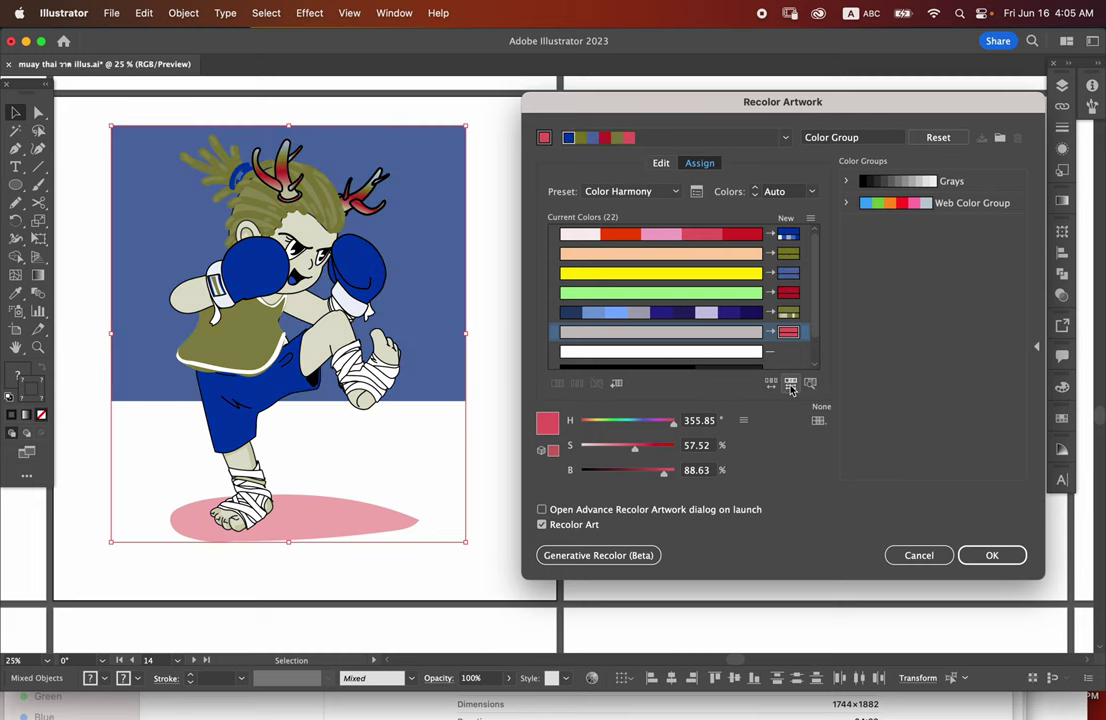
click(790, 385)
click(790, 385)
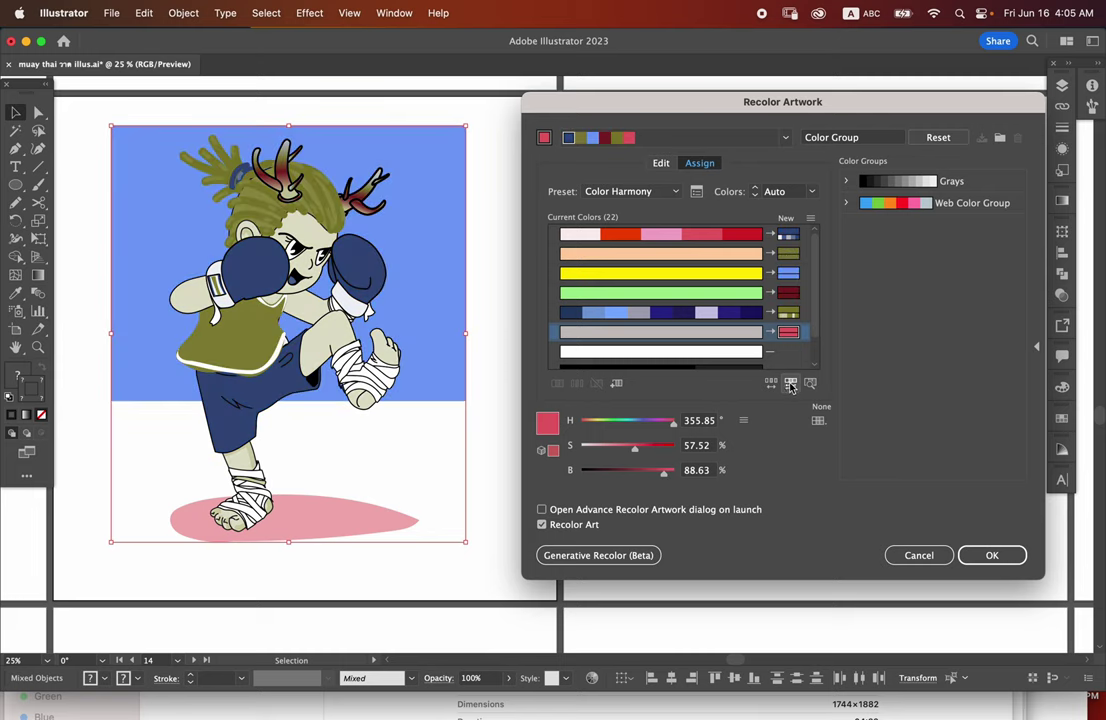
click(810, 383)
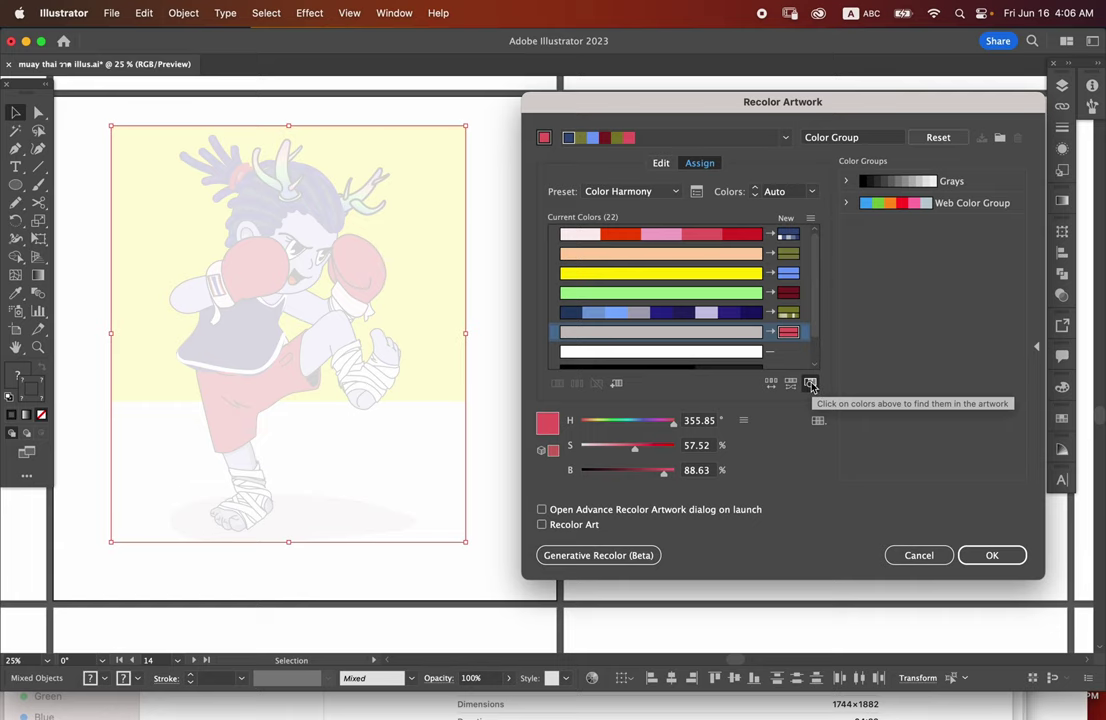
Shift the green colour row's hue to 340 in Recolor Artwork.
click(810, 384)
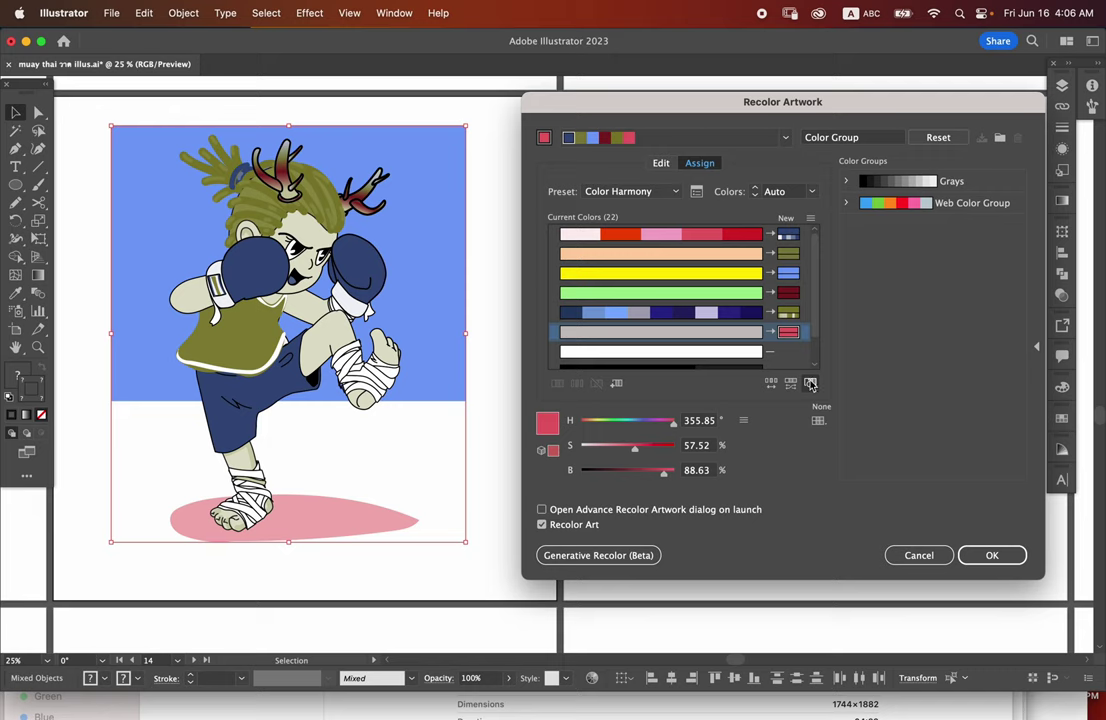
click(810, 384)
click(682, 292)
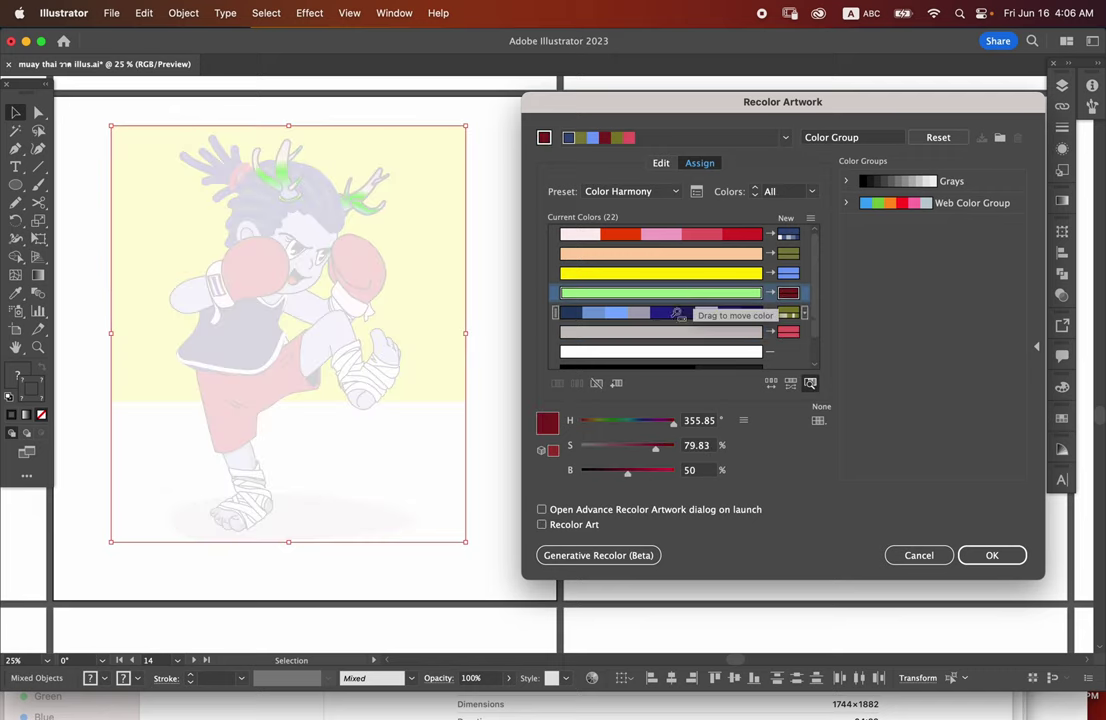
mouse_move(673, 421)
mouse_down()
mouse_move(624, 421)
mouse_move(669, 421)
mouse_up()
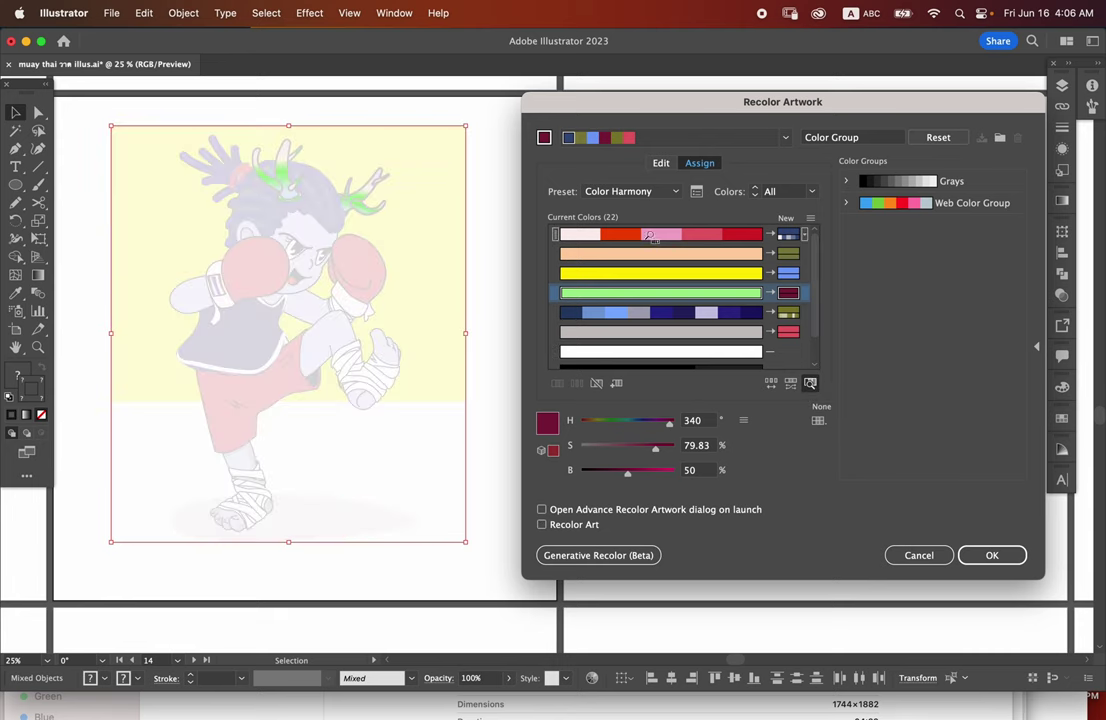
Apply the Complementary harmony rule for a red-and-green colour group.
click(660, 234)
click(786, 140)
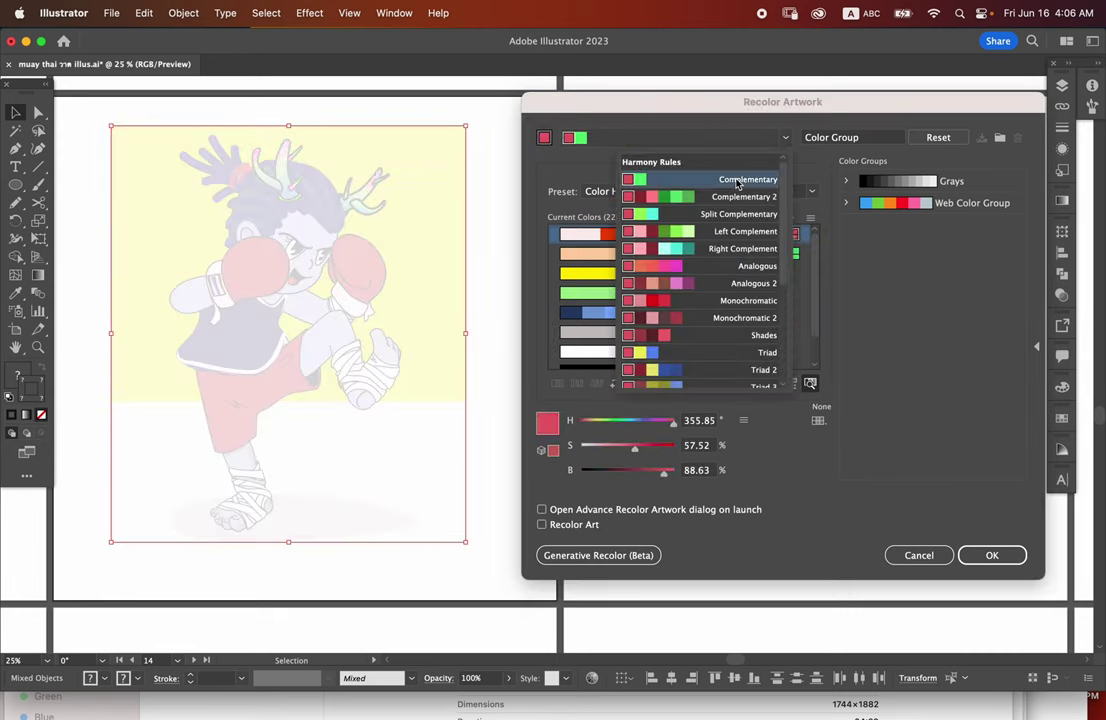
click(745, 178)
click(786, 140)
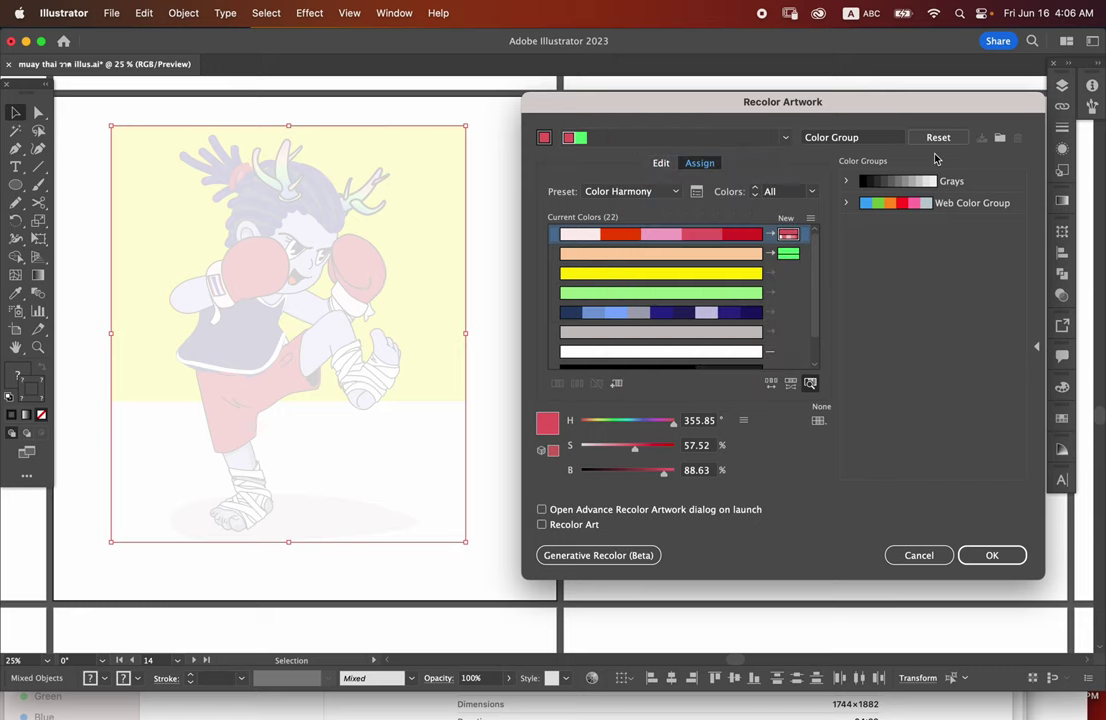
Re-enable the Recolor Art preview, confirm the new colours with OK, and answer the swatch-group prompt.
click(830, 137)
click(786, 140)
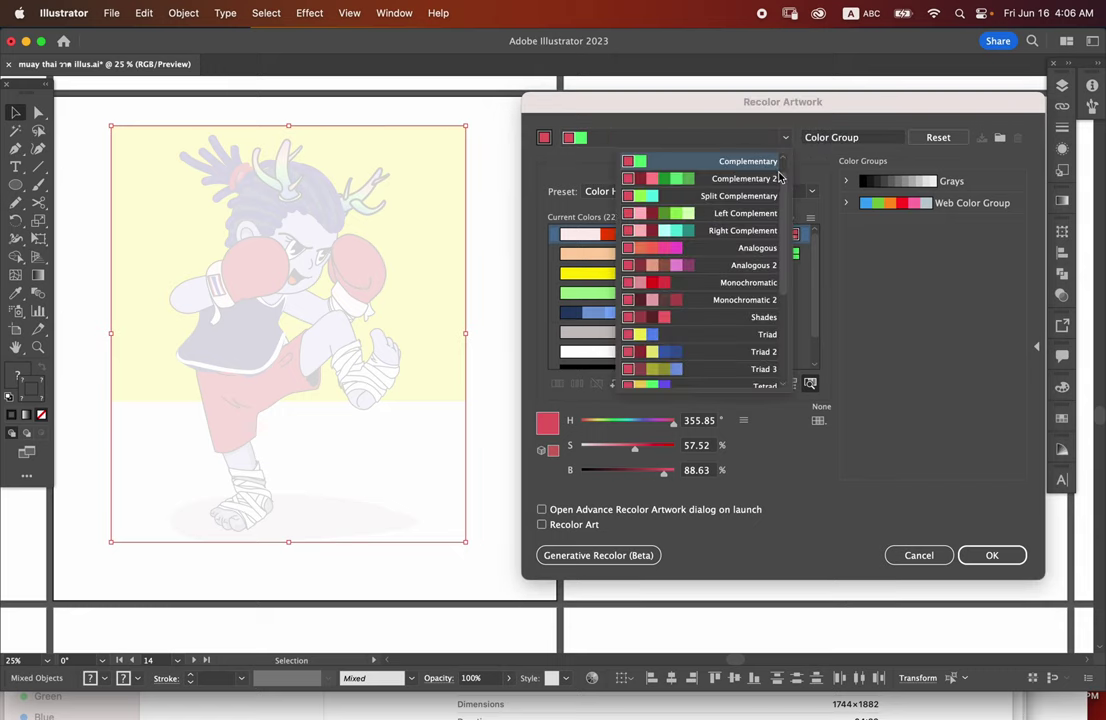
scroll(780, 175, up, 1)
click(840, 458)
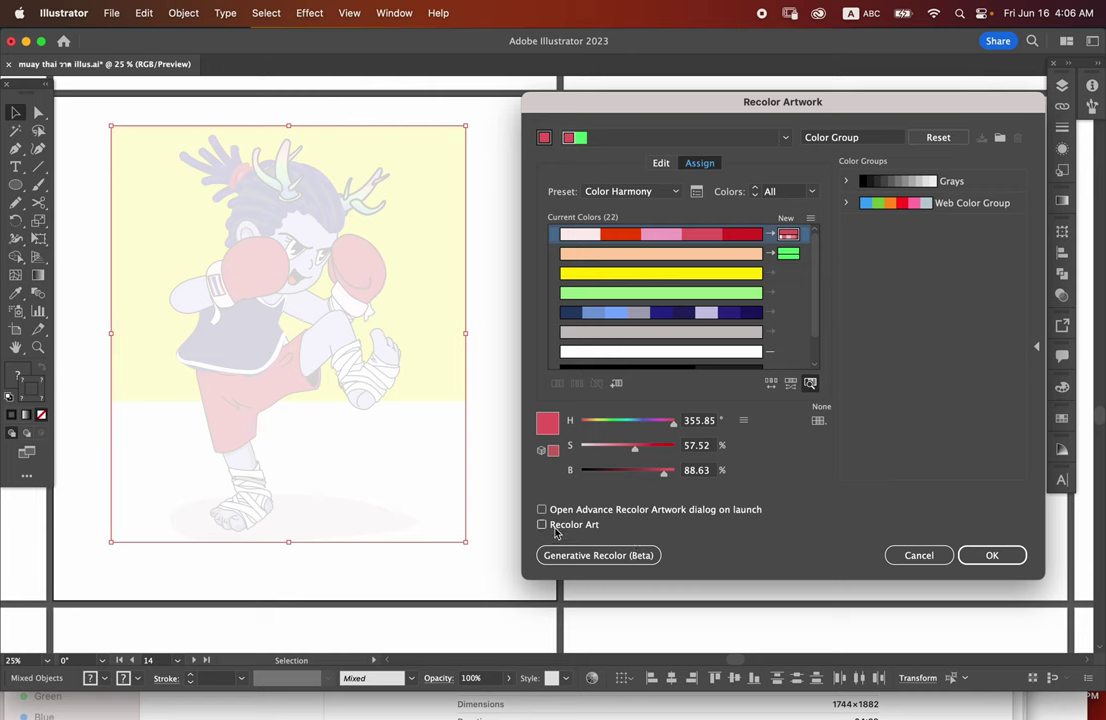
click(541, 524)
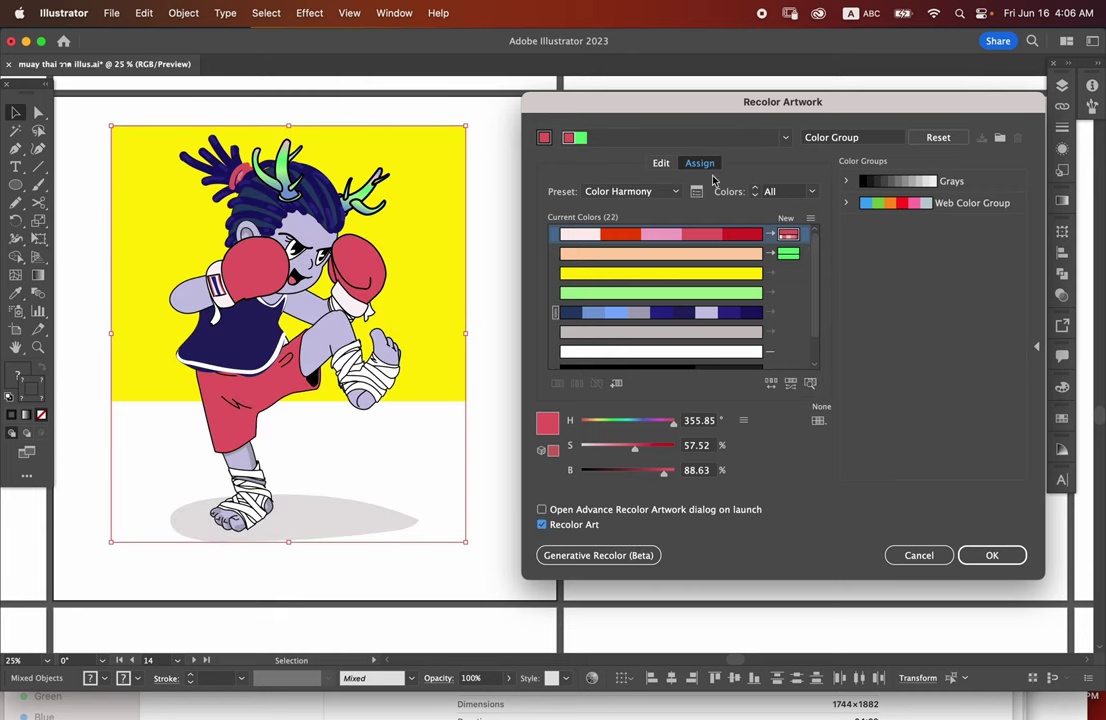
click(990, 556)
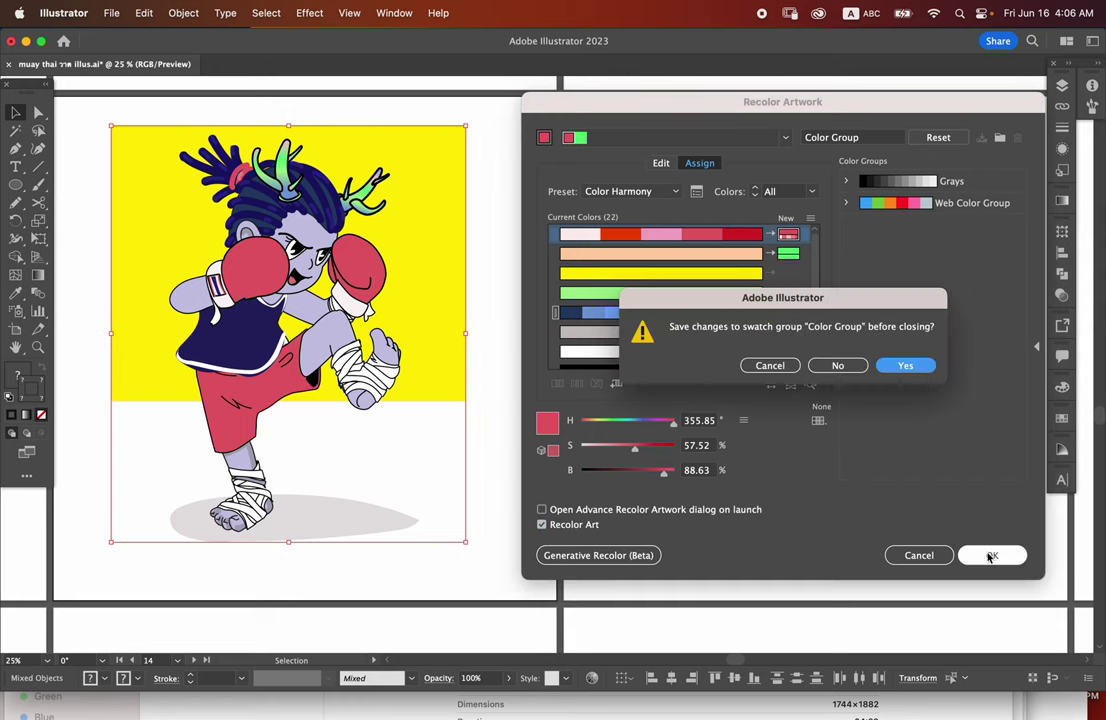
click(790, 366)
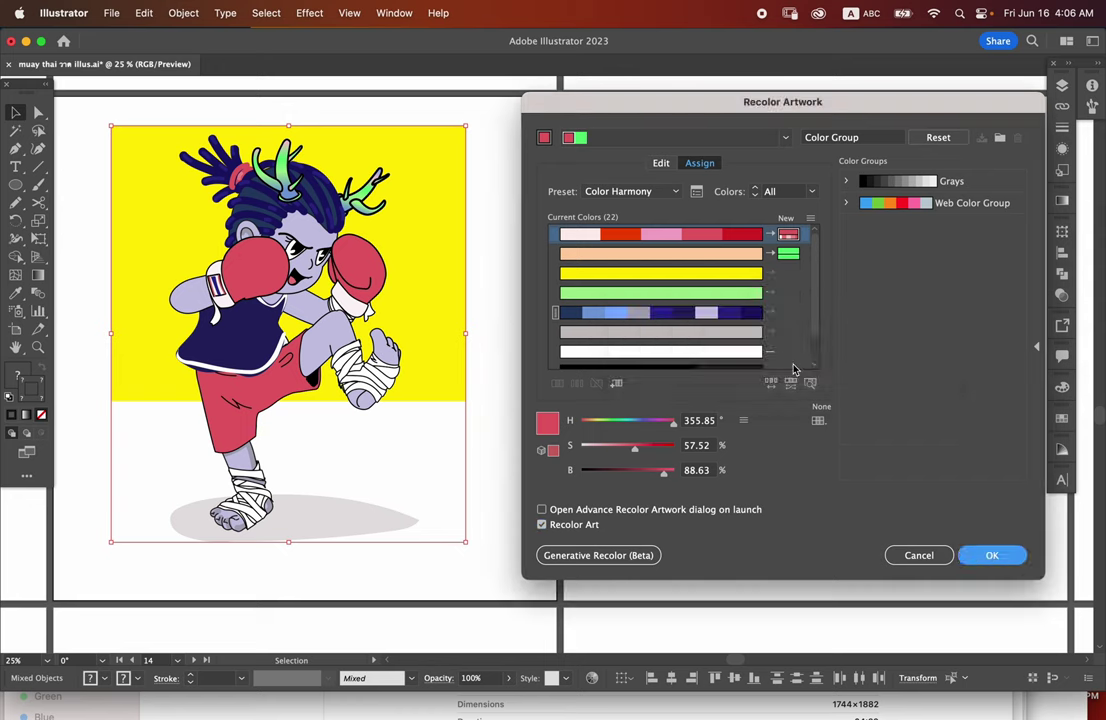
Lighten the kicking boxer's floor-shadow ellipse to 50% opacity using Direct Selection, then deselect it.
click(610, 466)
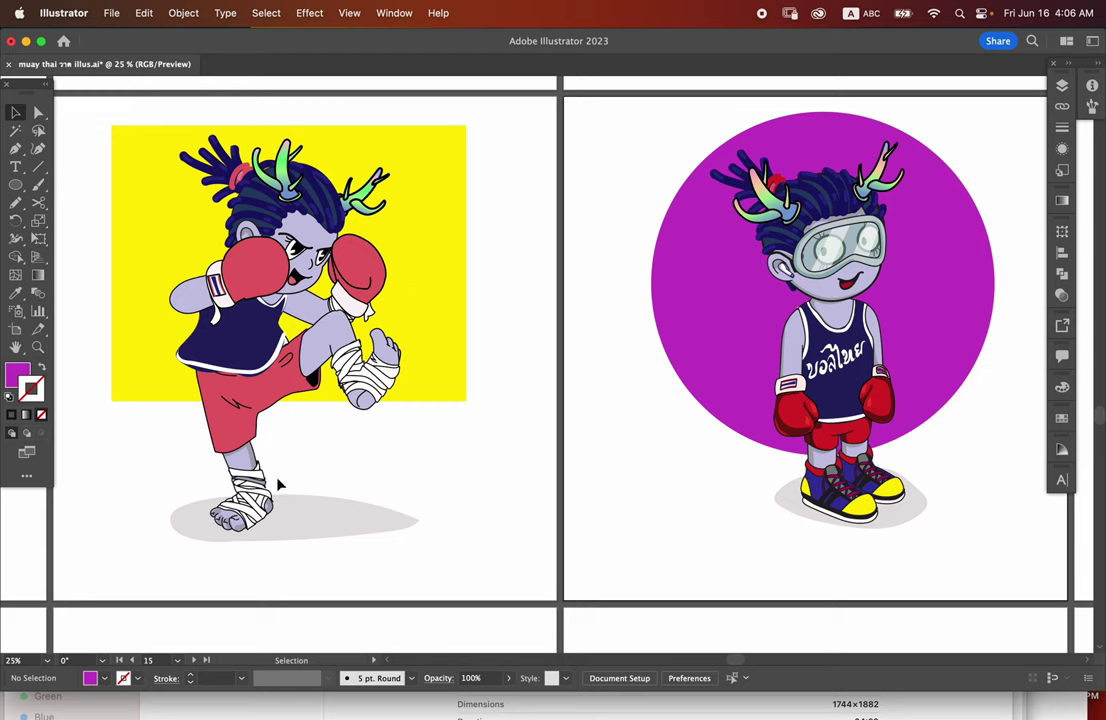
key(a)
click(420, 521)
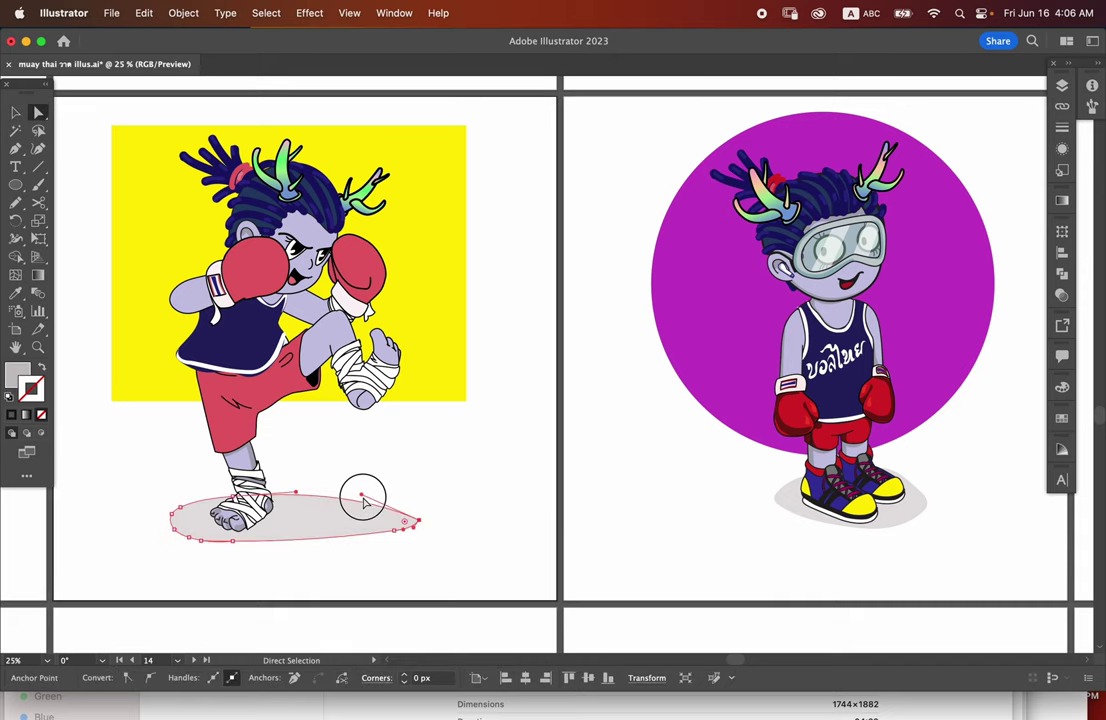
click(533, 497)
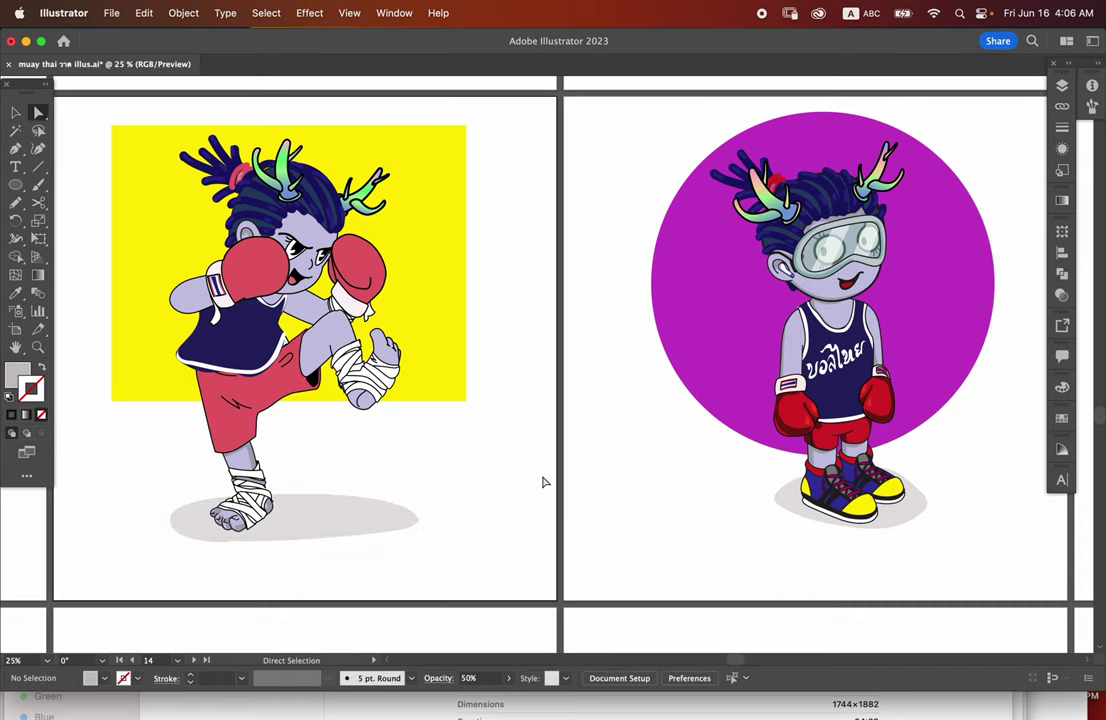